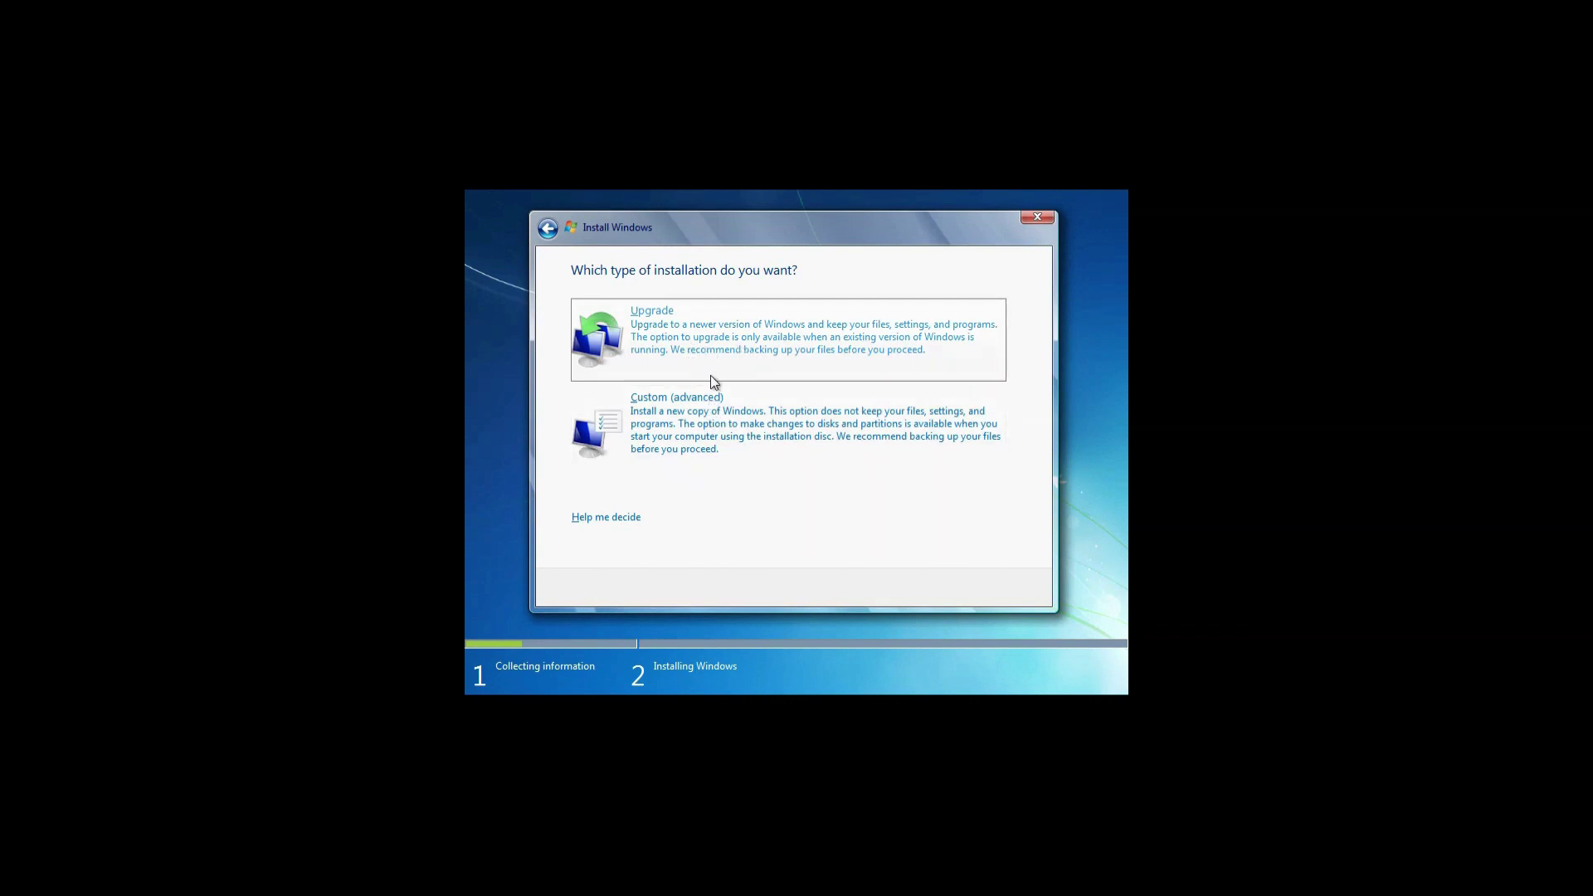
- Choose the Custom (advanced) installation and create a 100000 MB partition in the unallocated space of Disk 0
left_click(672, 433)
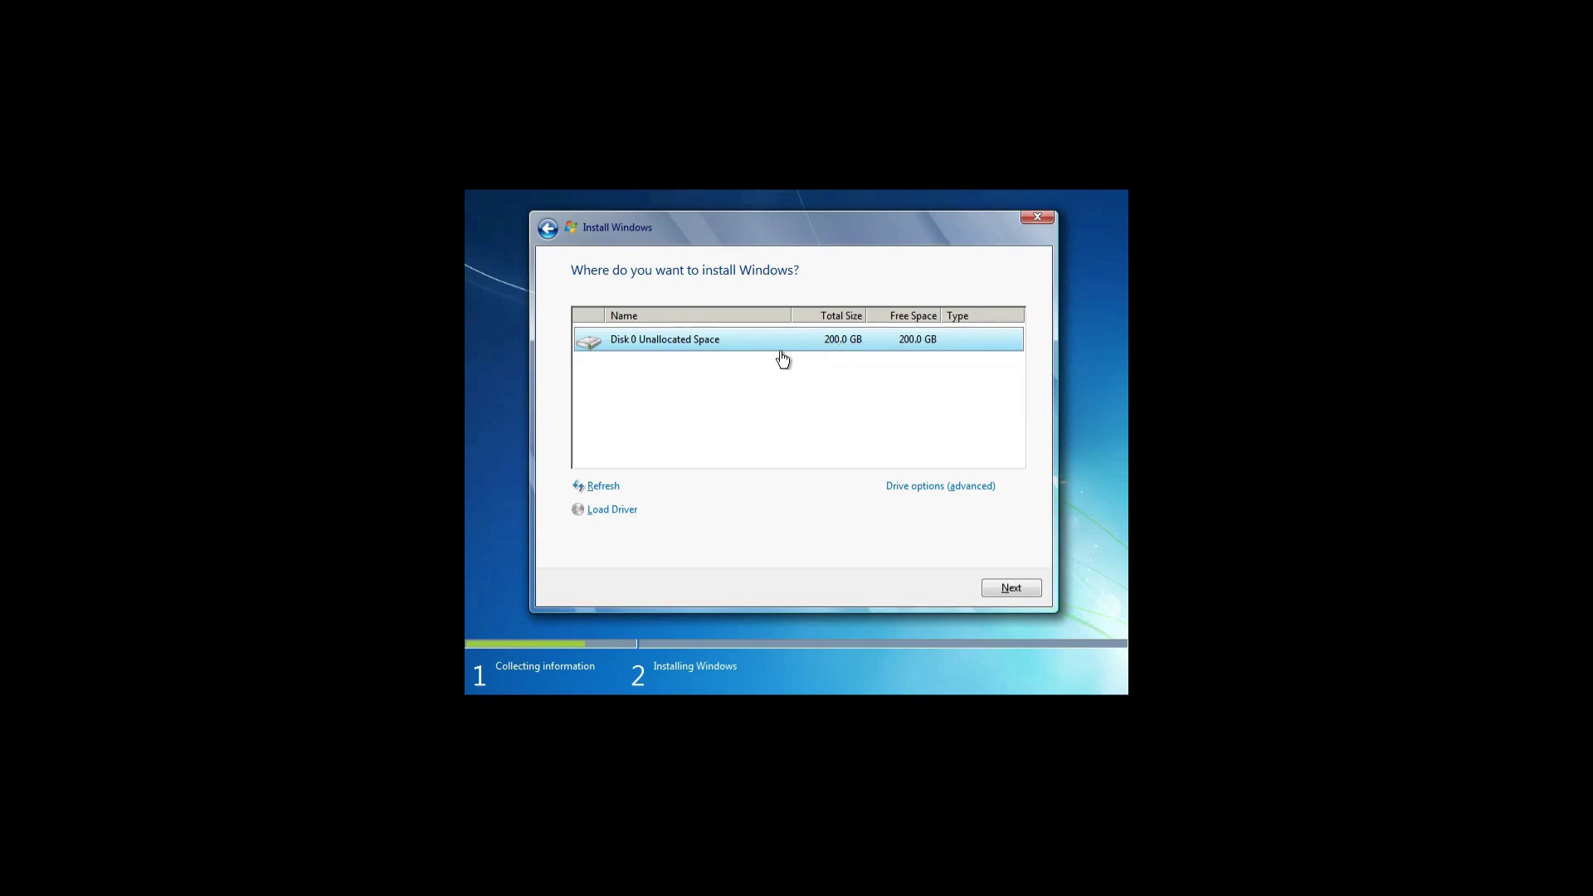
left_click(897, 491)
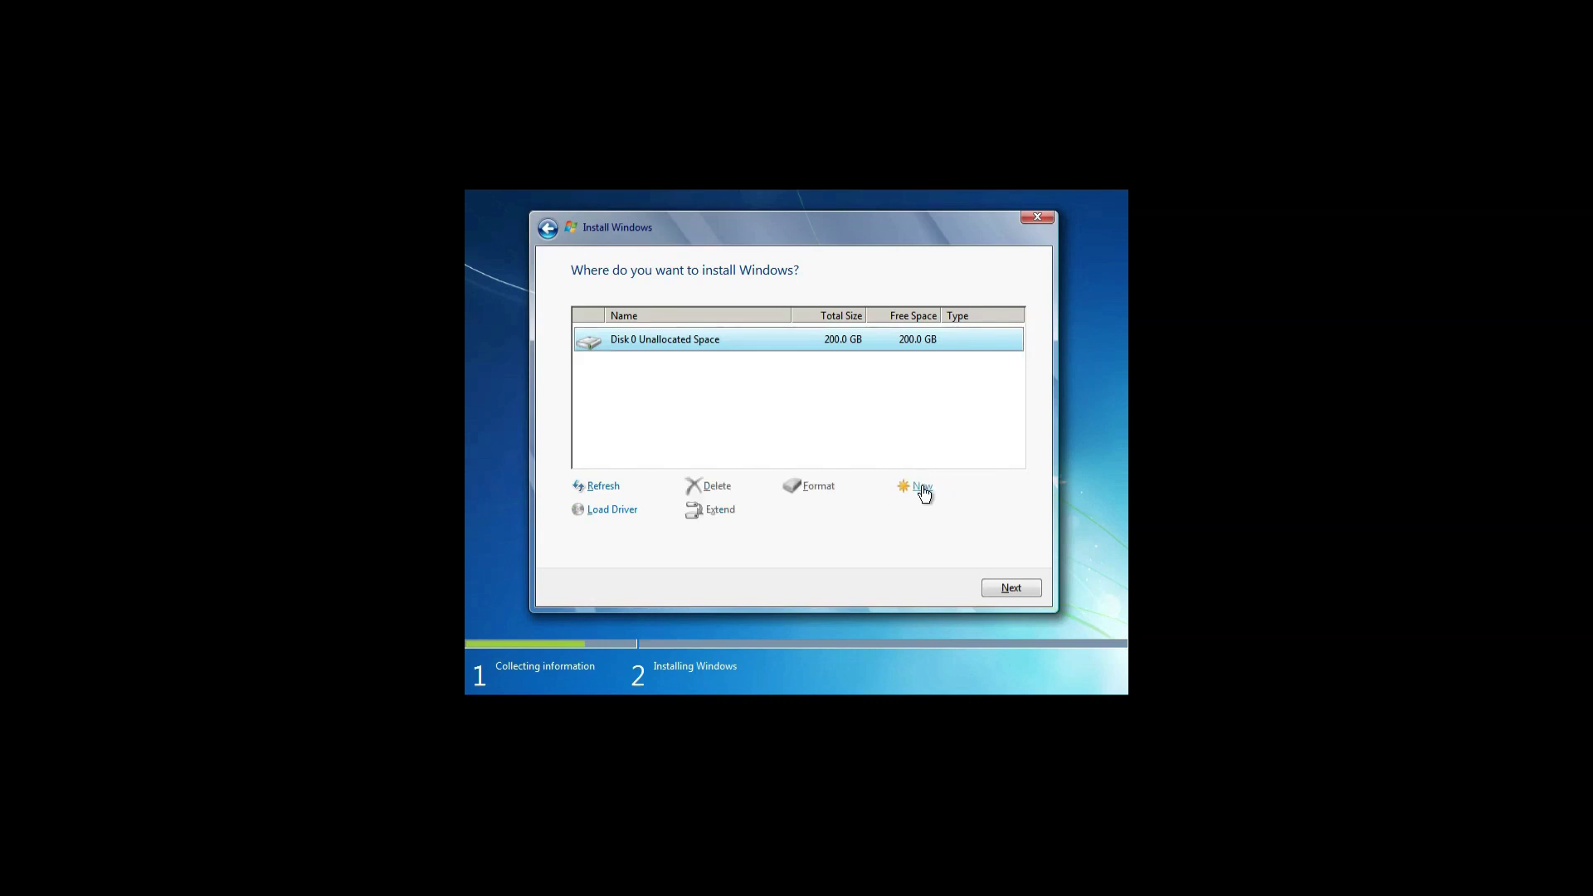
left_click(923, 488)
left_click_drag(853, 508, 826, 521)
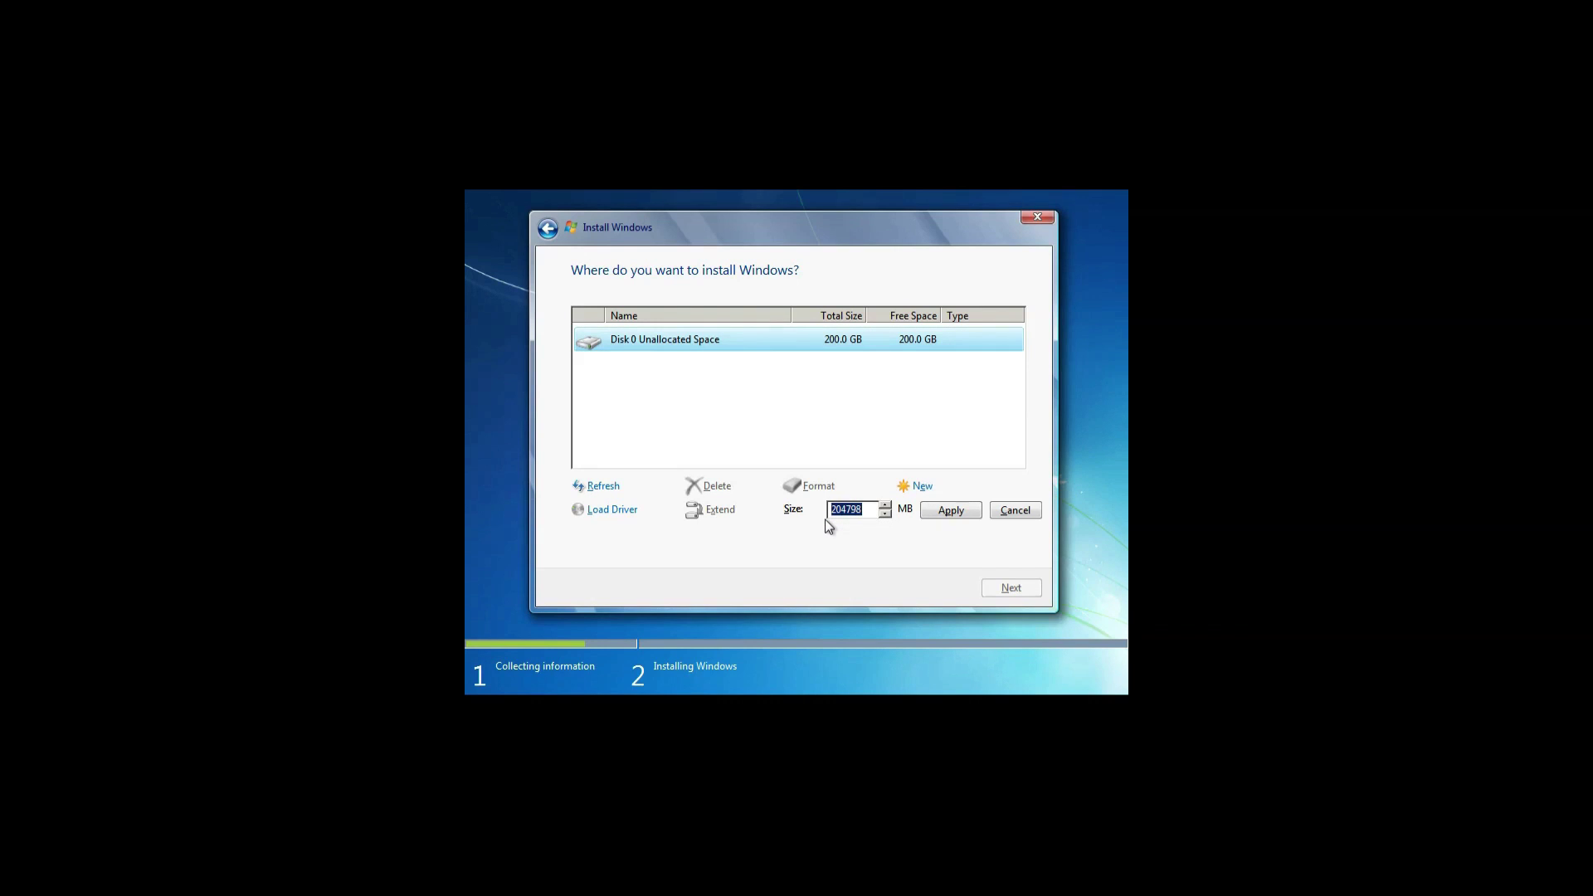
type("100000")
left_click(924, 511)
left_click(913, 509)
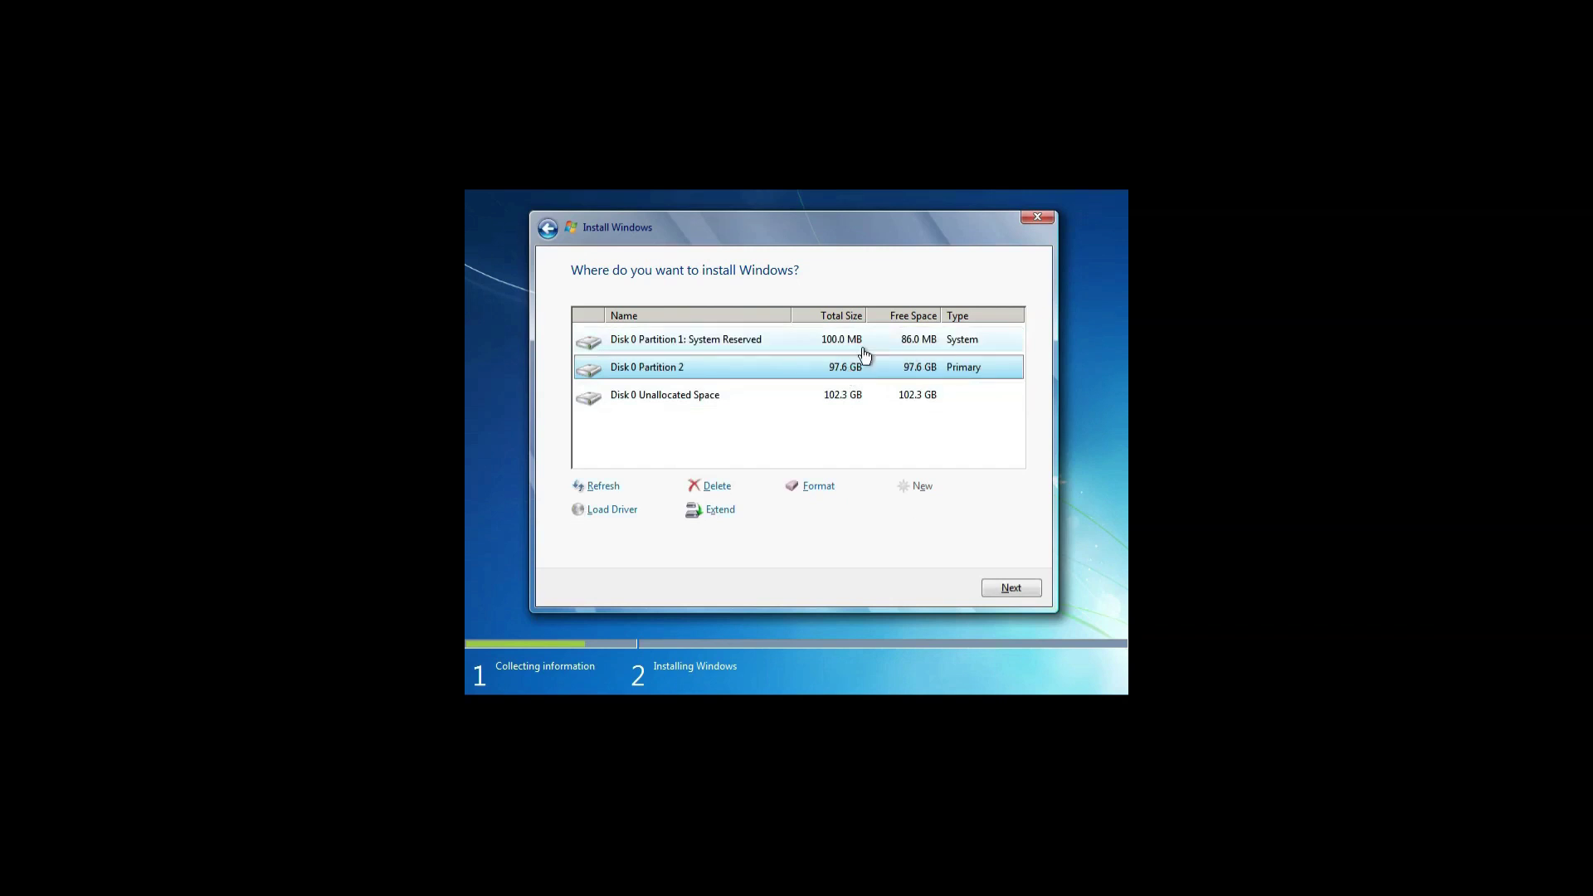
- Create a 50000 MB partition in the remaining unallocated space of Disk 0
left_click(849, 398)
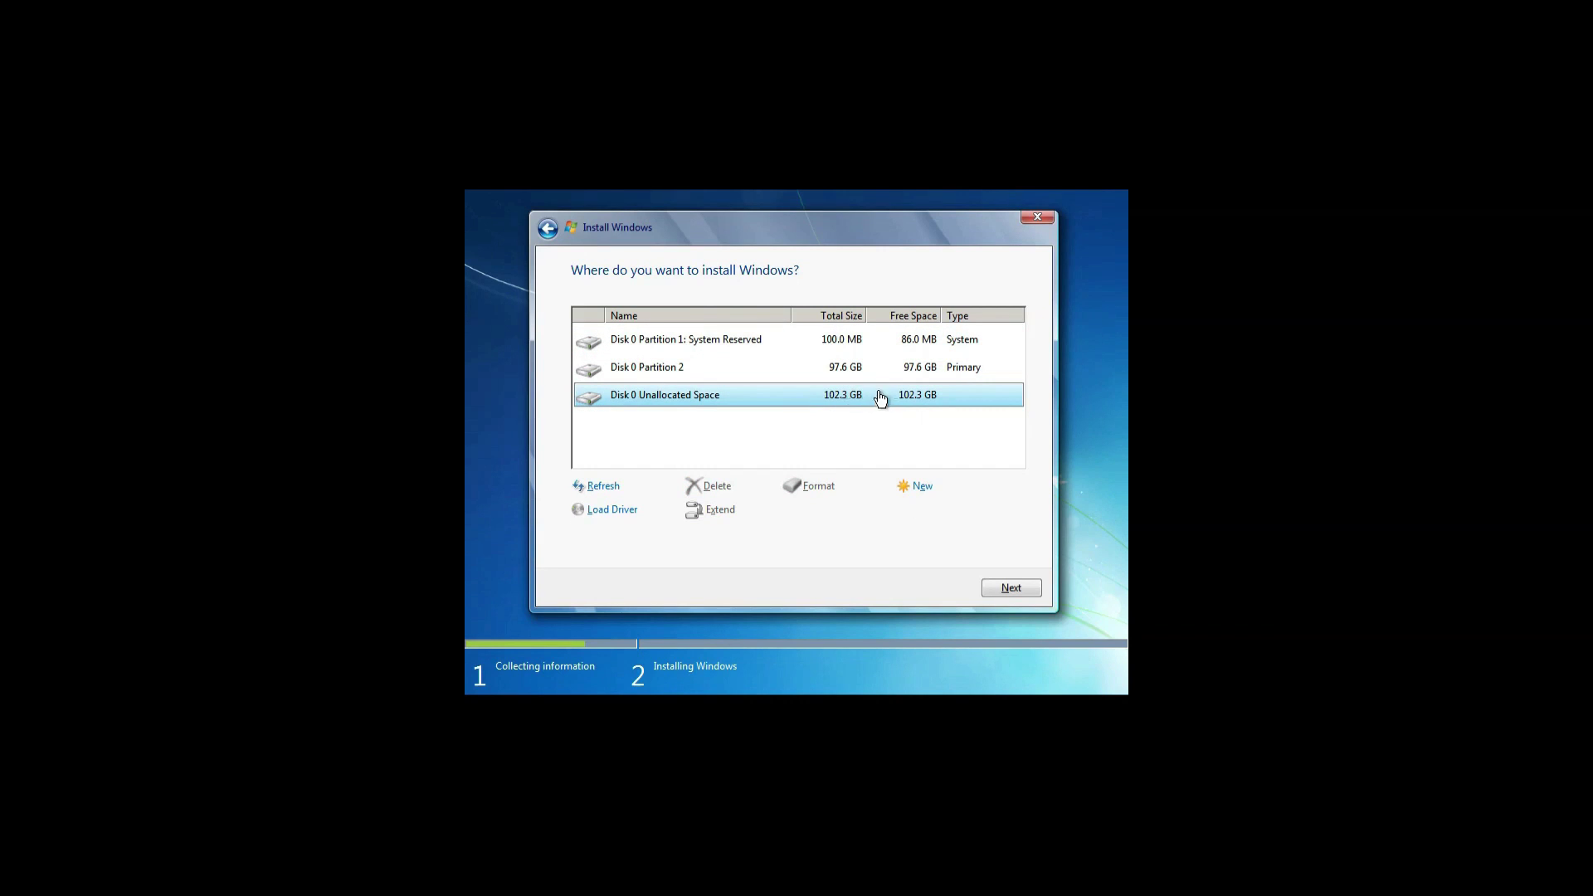
left_click(918, 495)
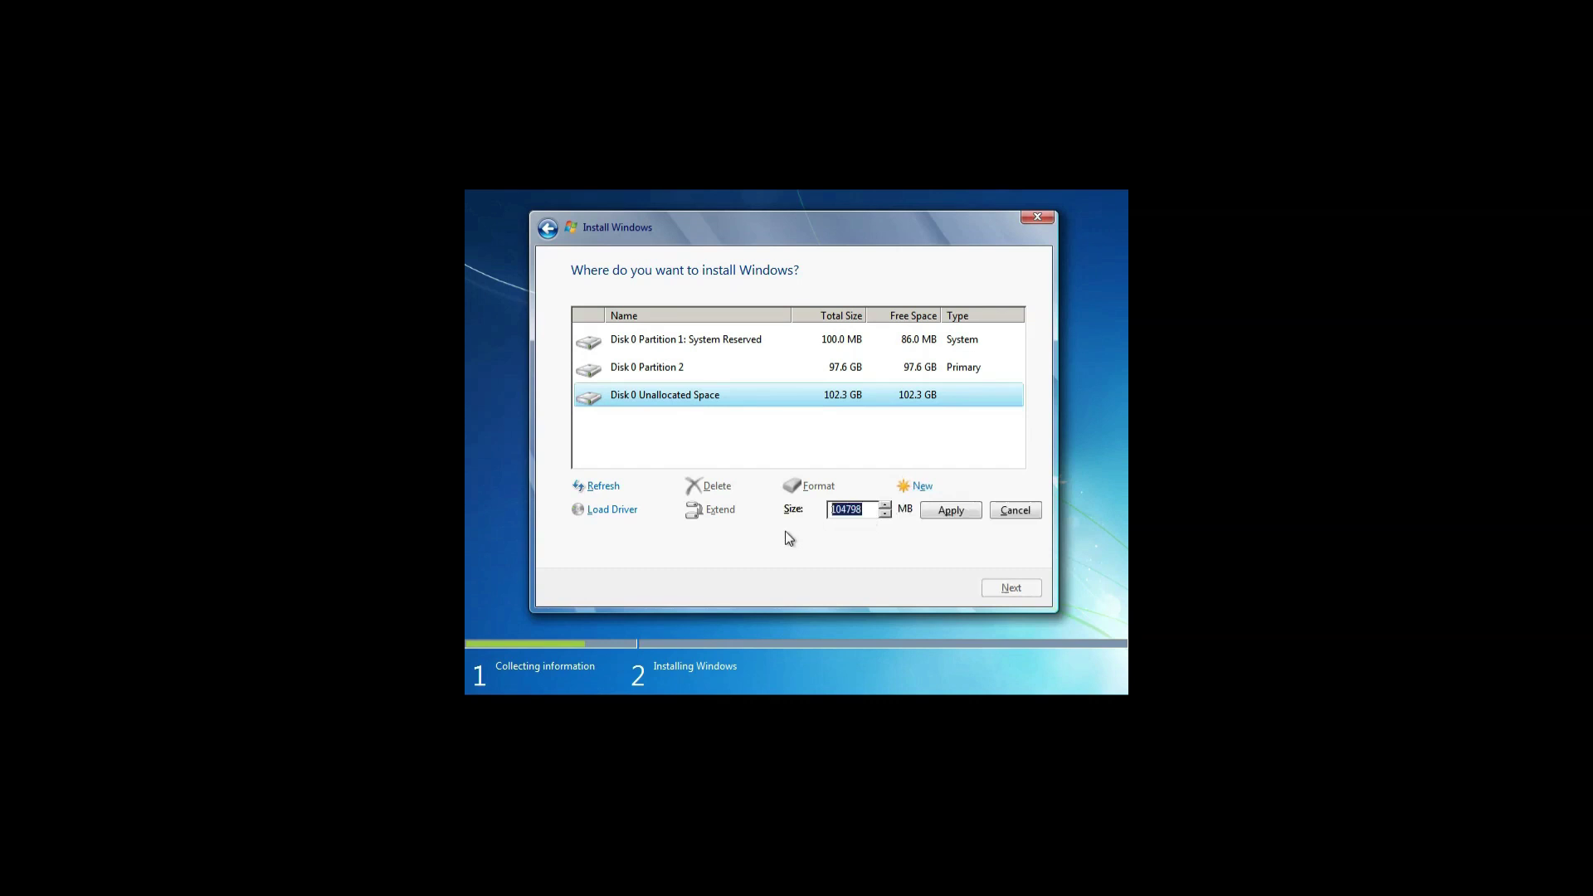
type("50000")
left_click(951, 510)
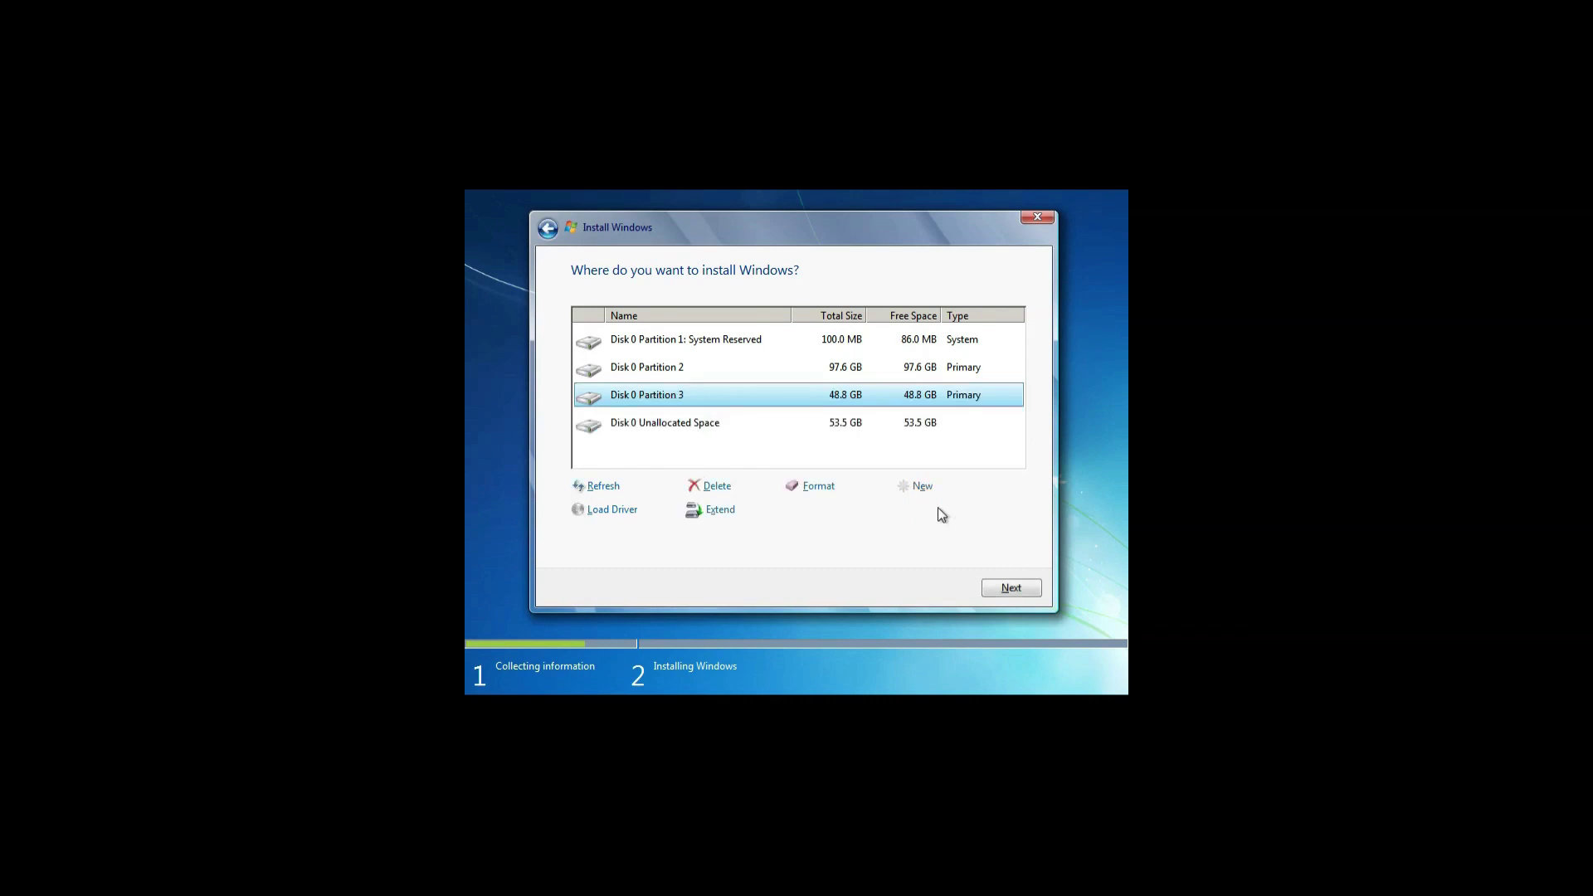
- Create a last partition on Disk 0 that takes up all the remaining unallocated space
left_click(897, 427)
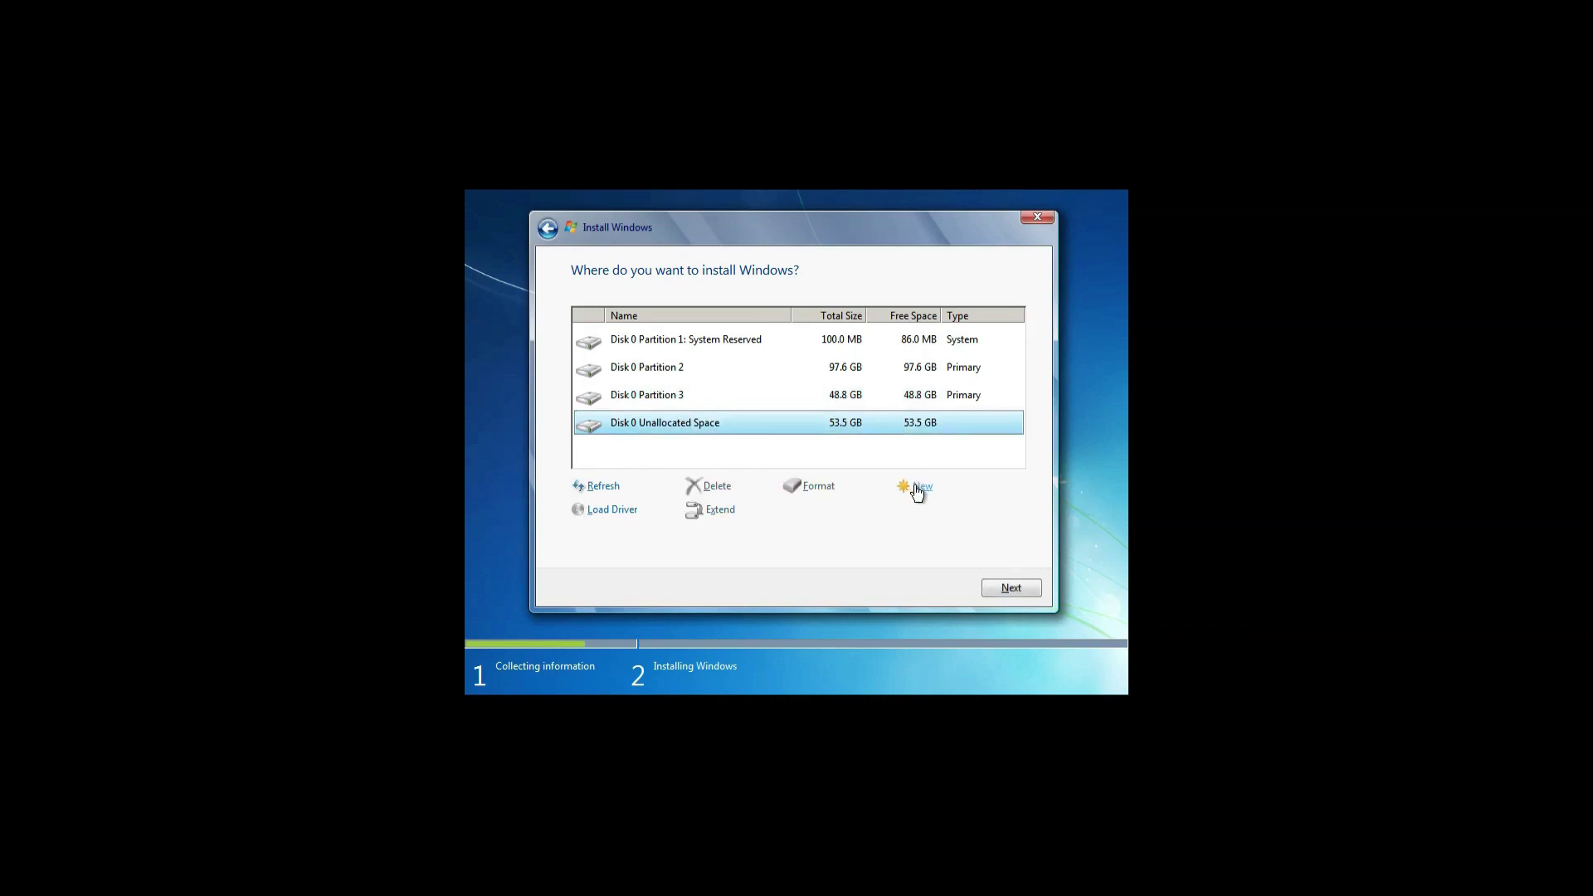
left_click(918, 490)
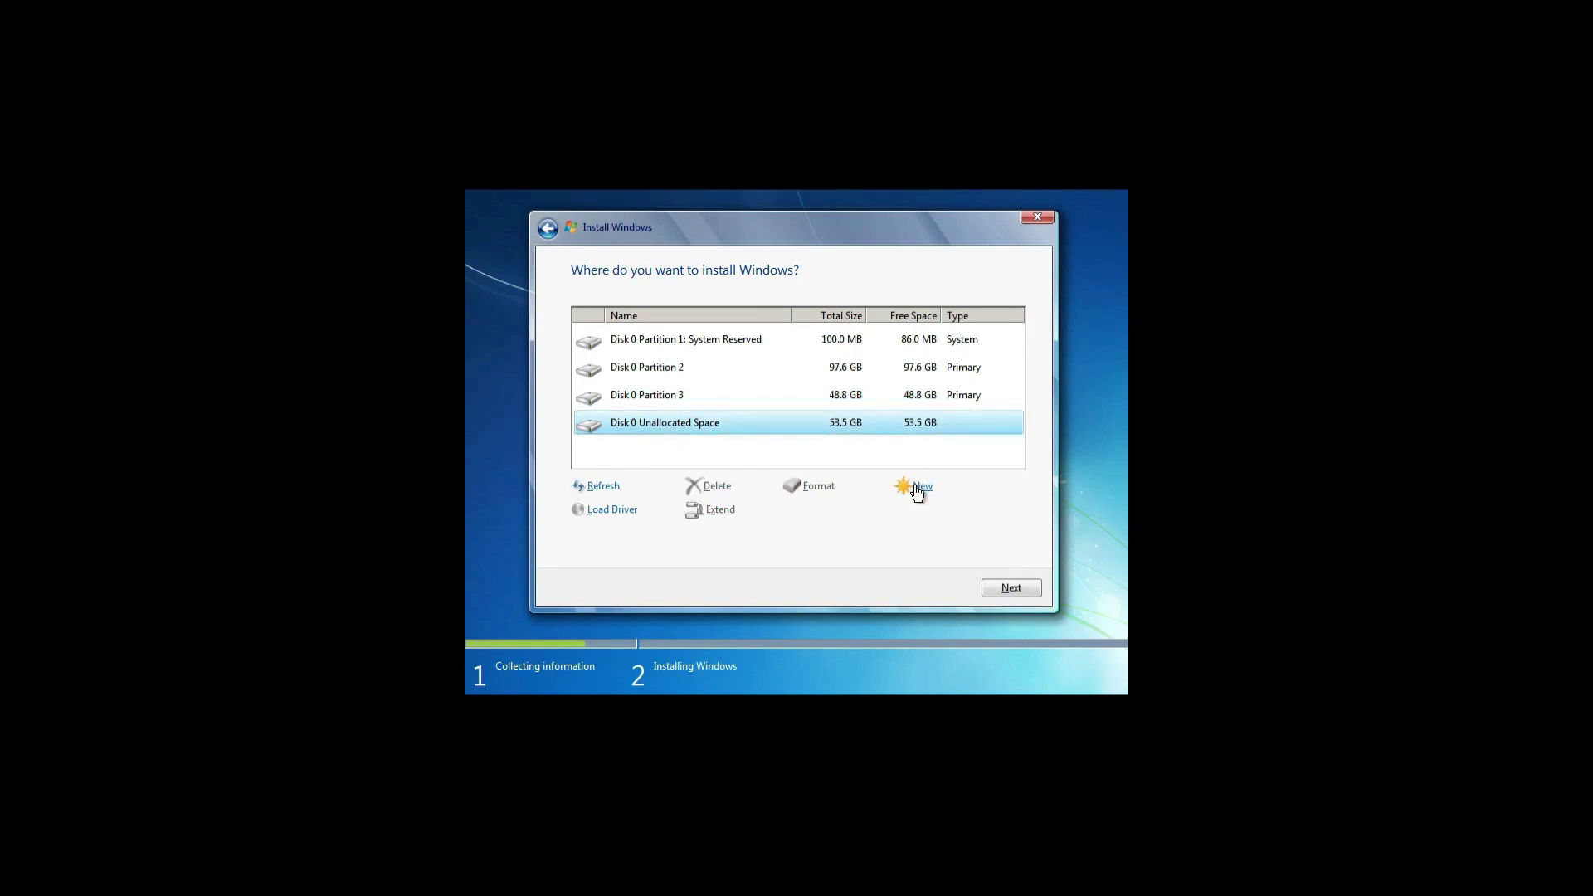
left_click(928, 509)
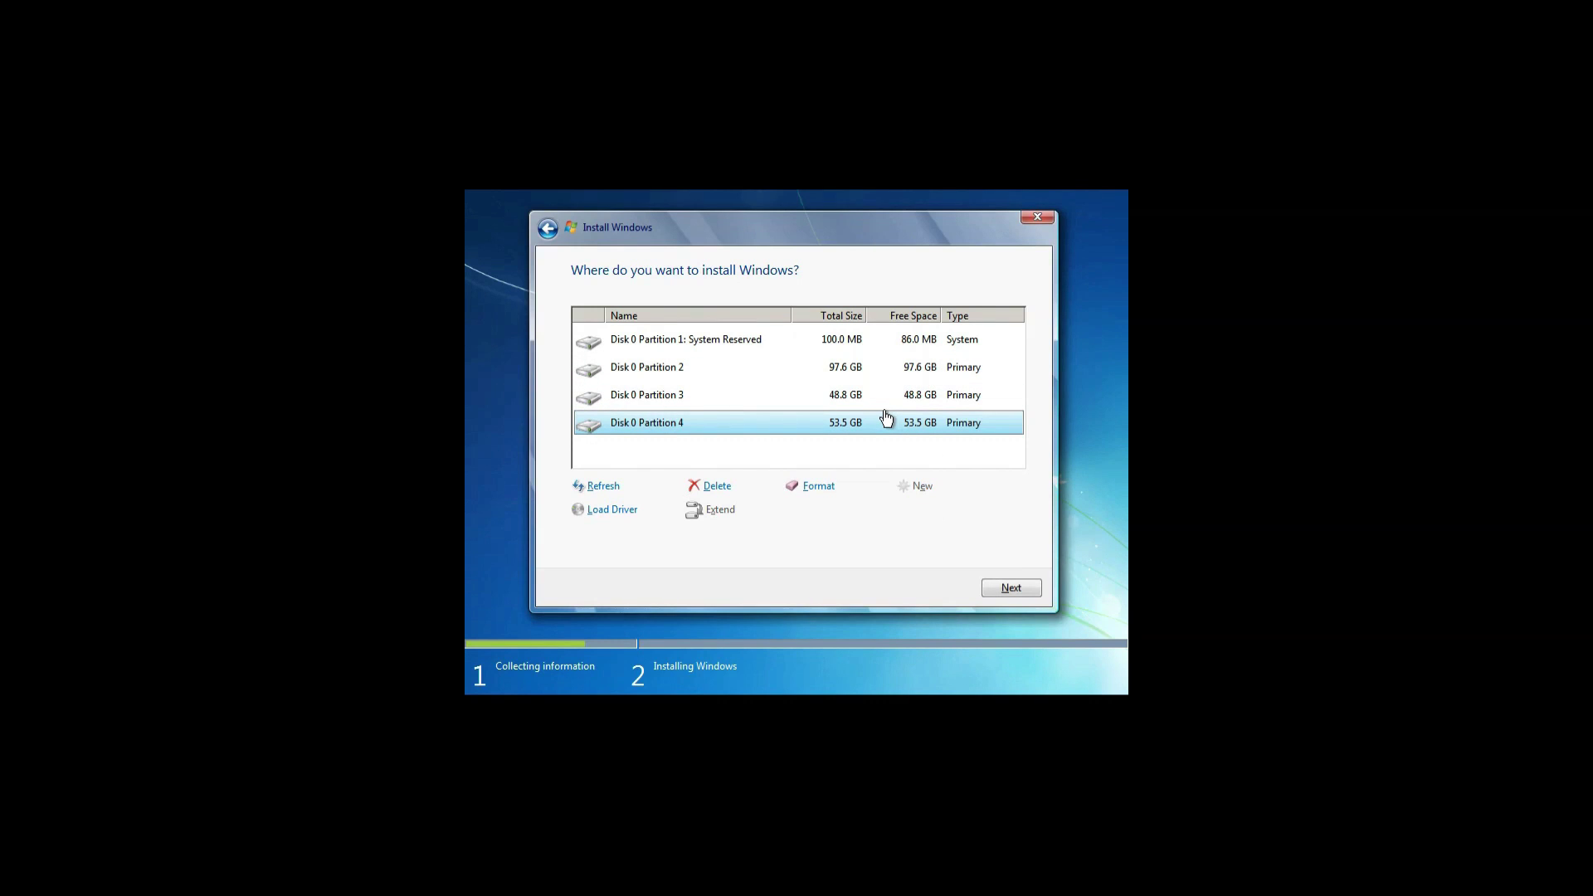
- Delete the 97.6 GB Disk 0 Partition 2 and the System Reserved partition
left_click(842, 367)
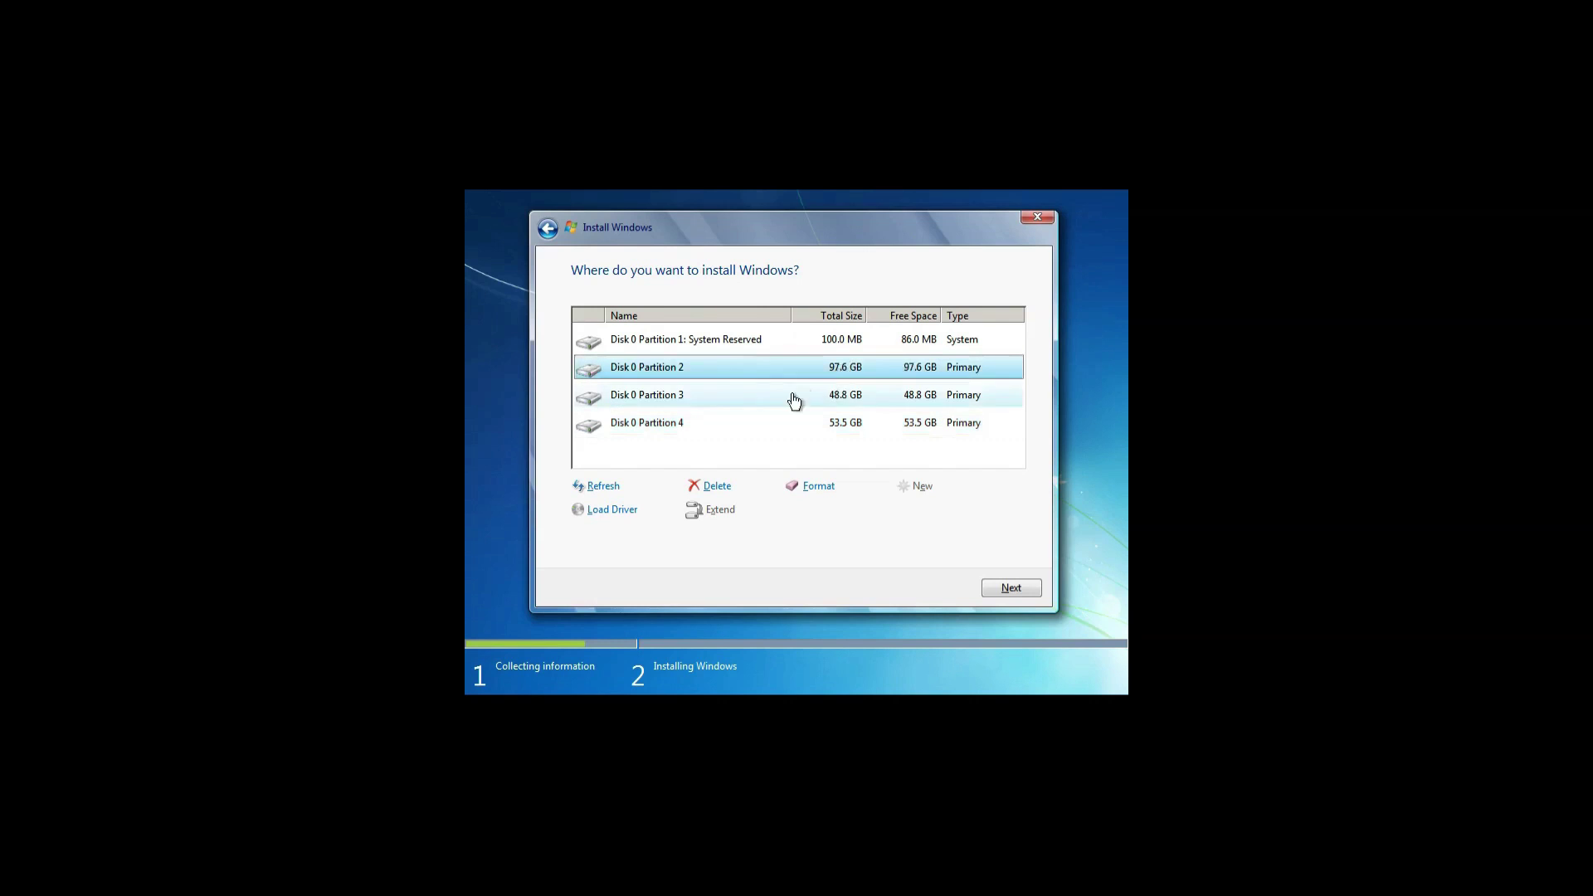
left_click(719, 486)
left_click(907, 510)
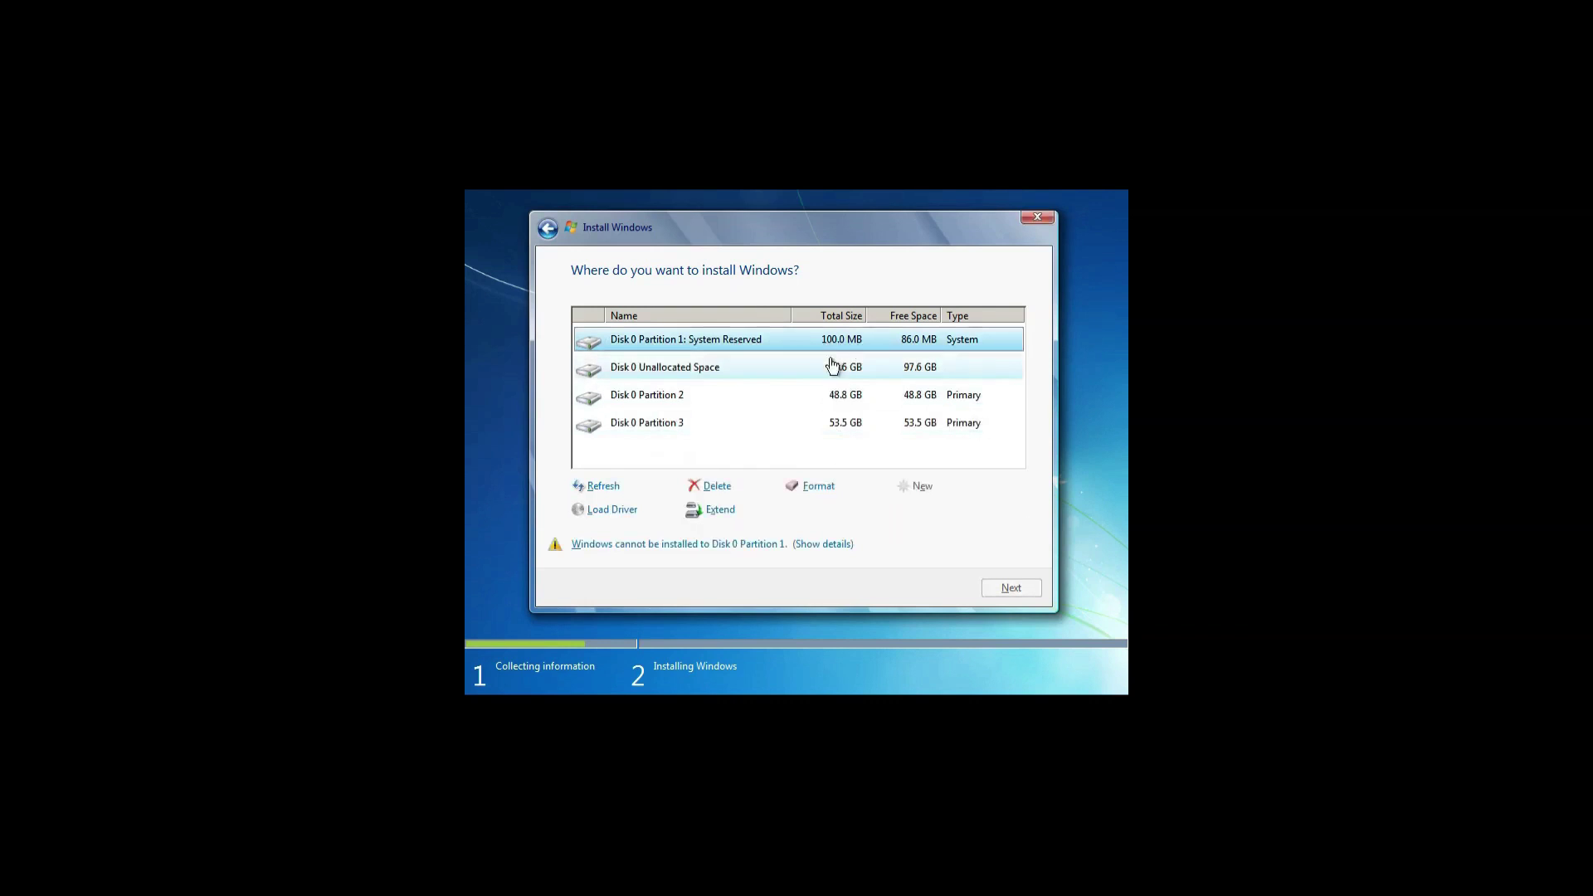
left_click(713, 487)
left_click(908, 511)
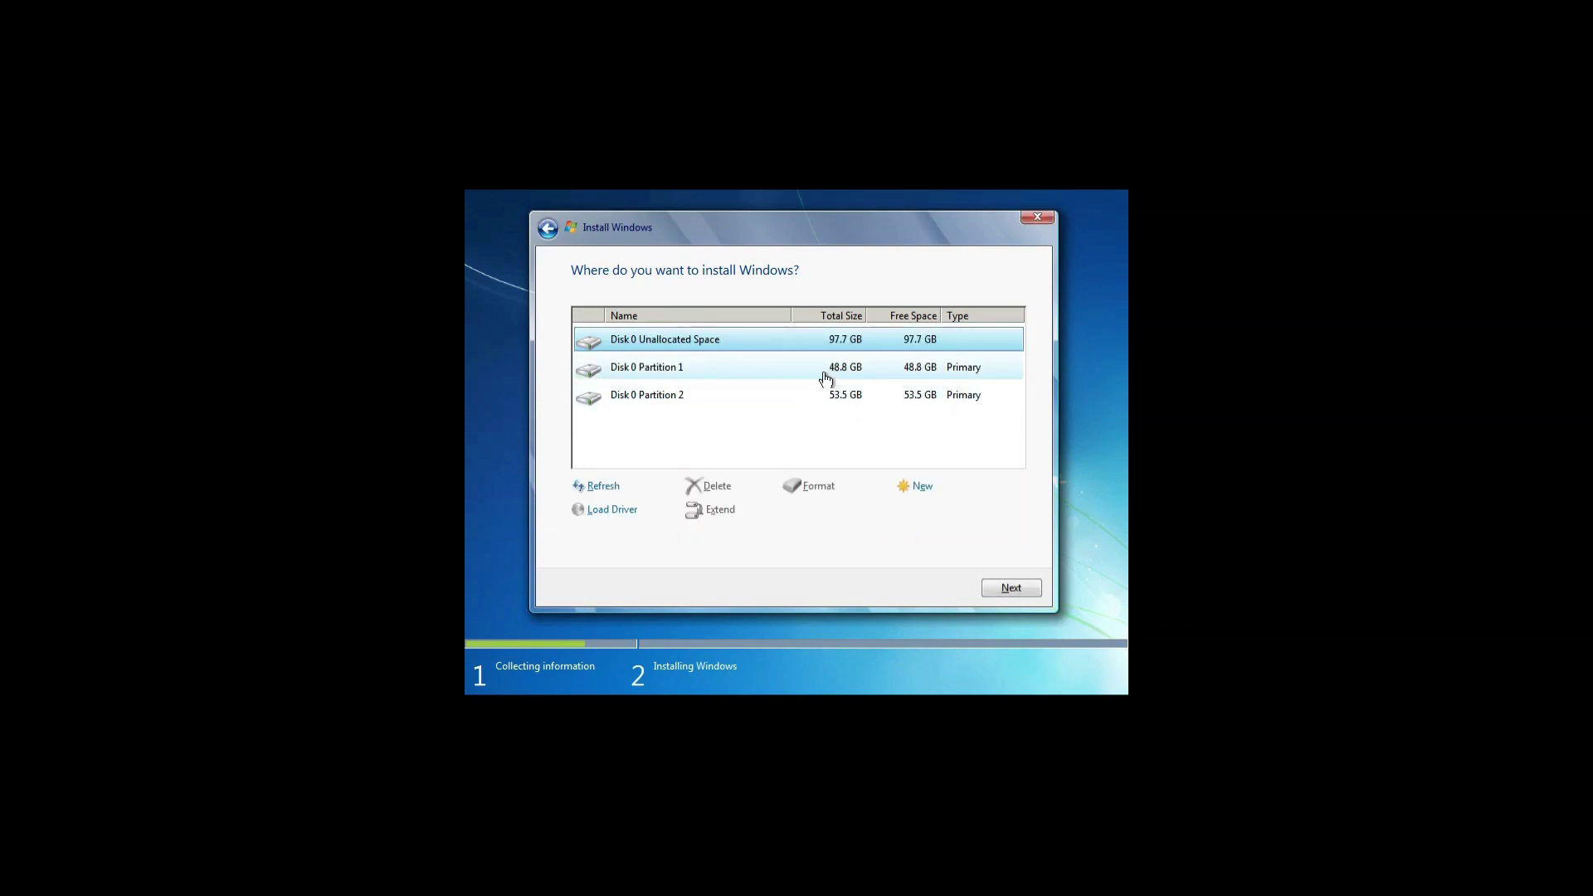
- Create a new partition from all the unallocated space and start installing Windows on Disk 0 Partition 2
left_click(915, 490)
left_click(941, 516)
left_click(917, 510)
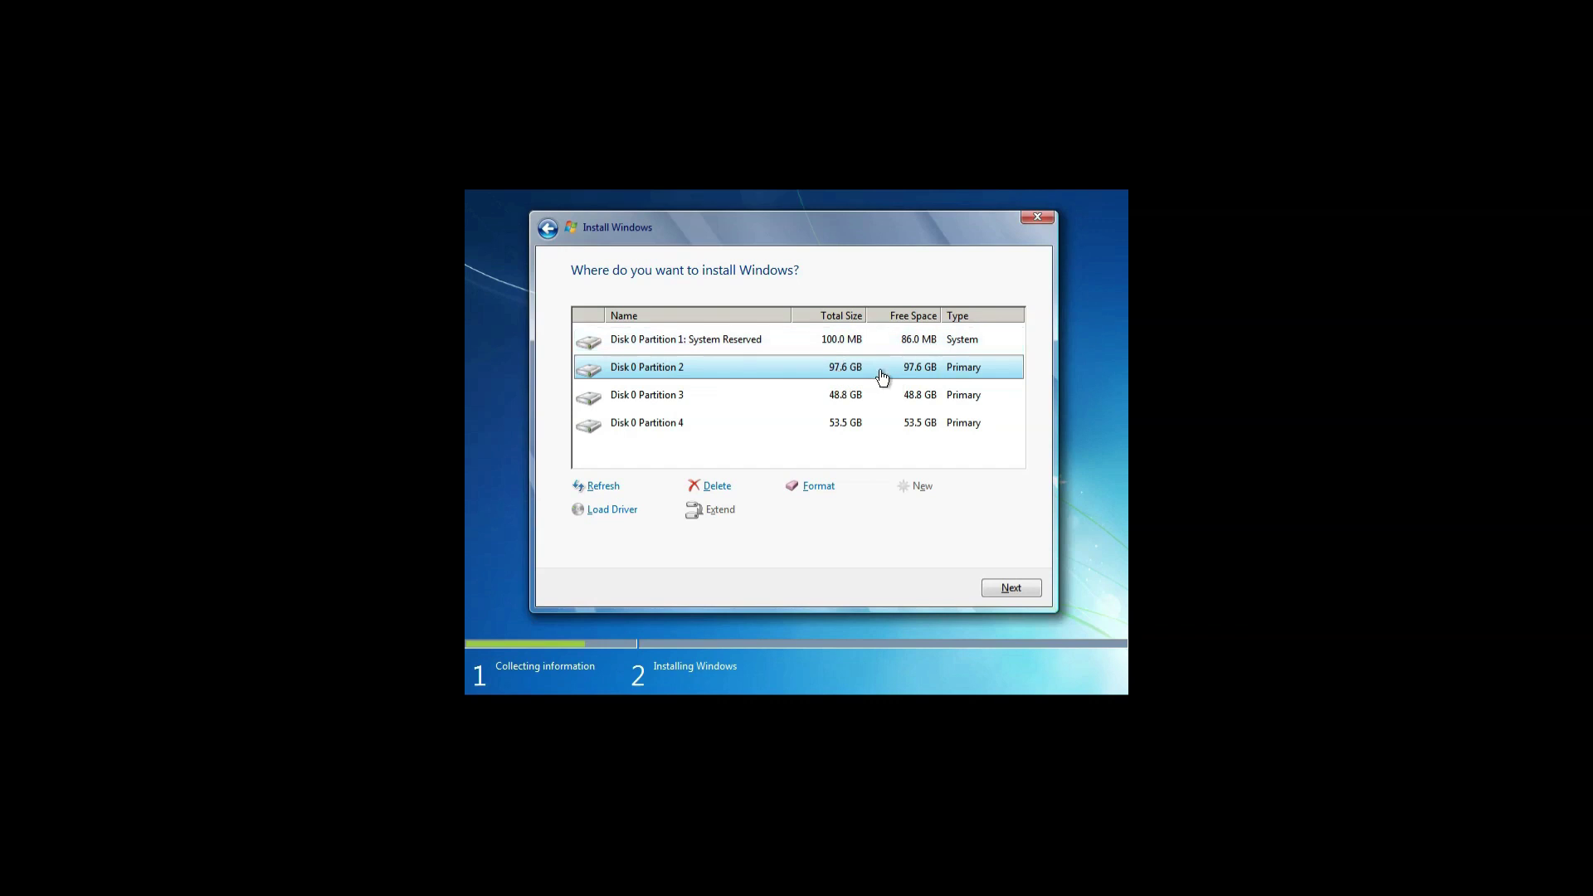
left_click(1003, 590)
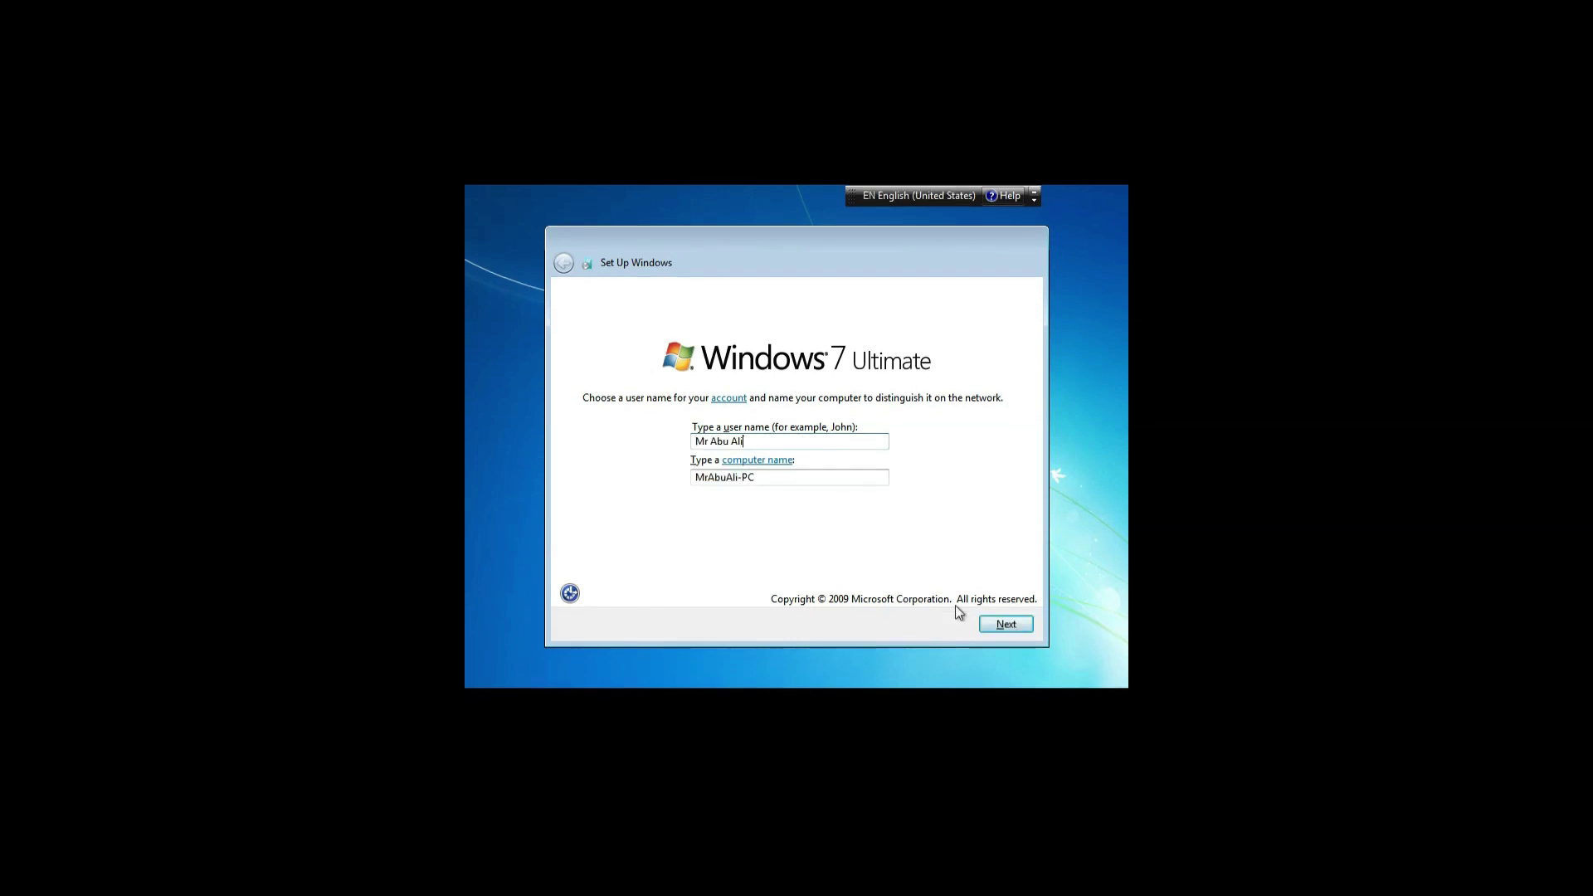
- Accept the entered user name and computer name, and continue with the account password and hint left blank
left_click(1005, 624)
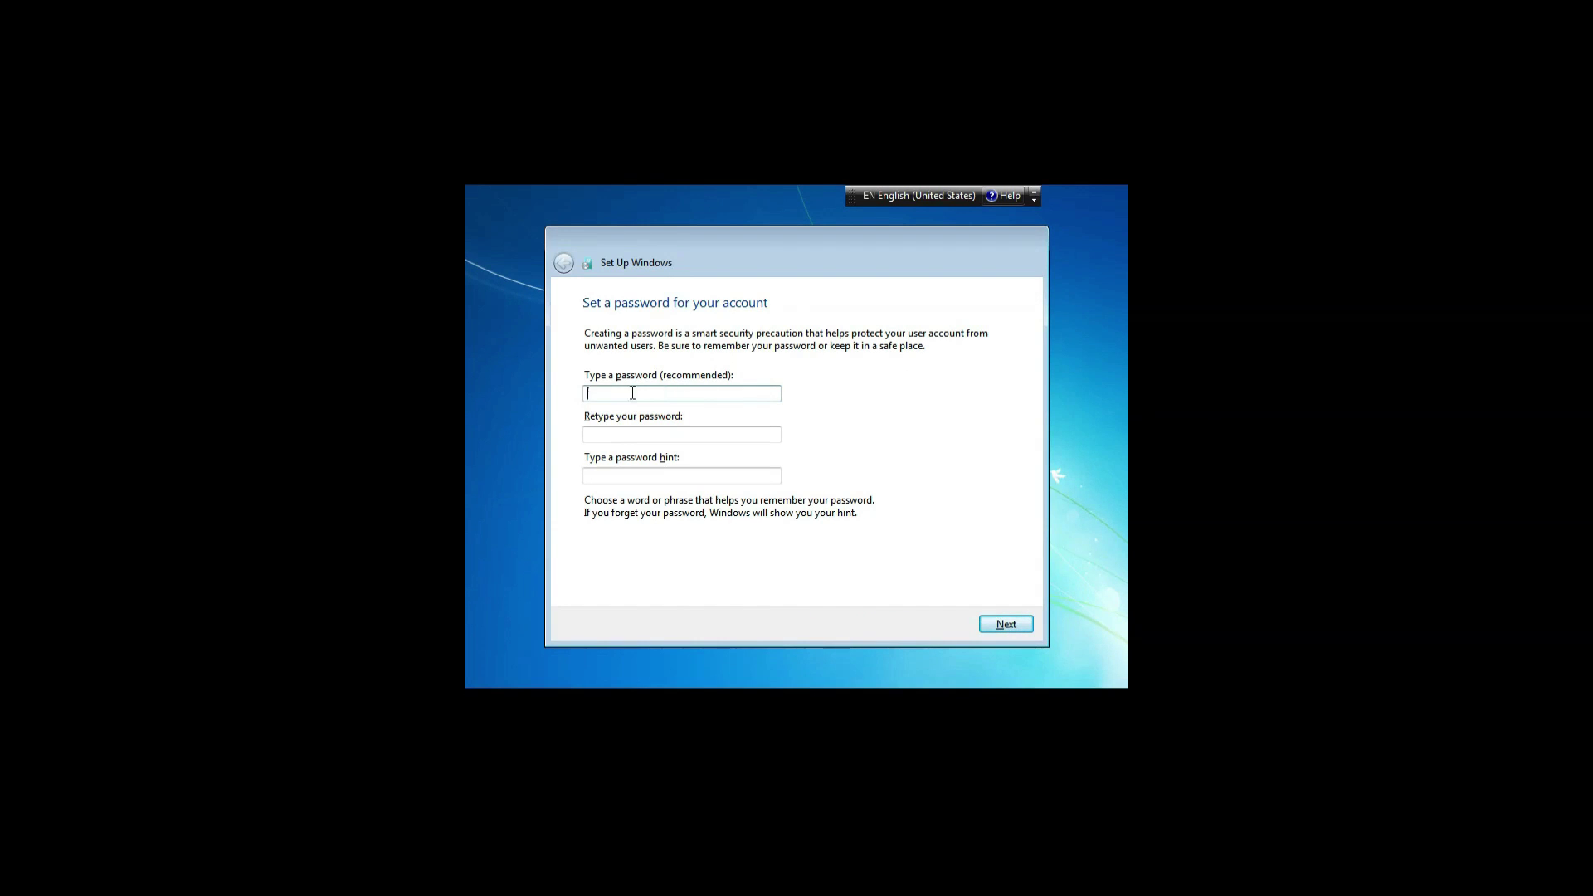
left_click(655, 433)
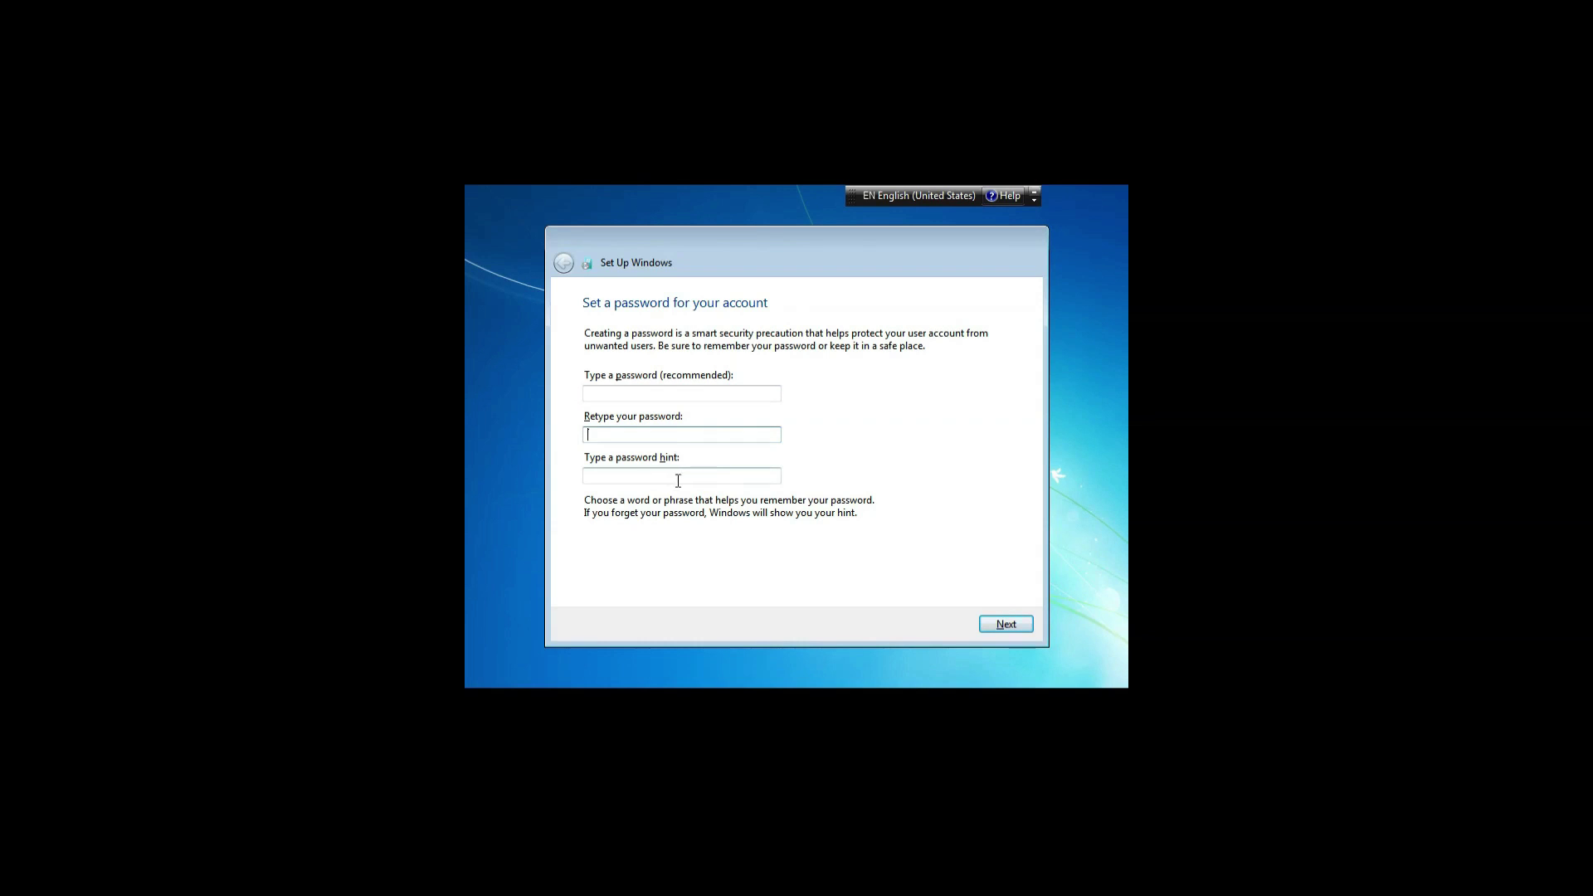
left_click(995, 627)
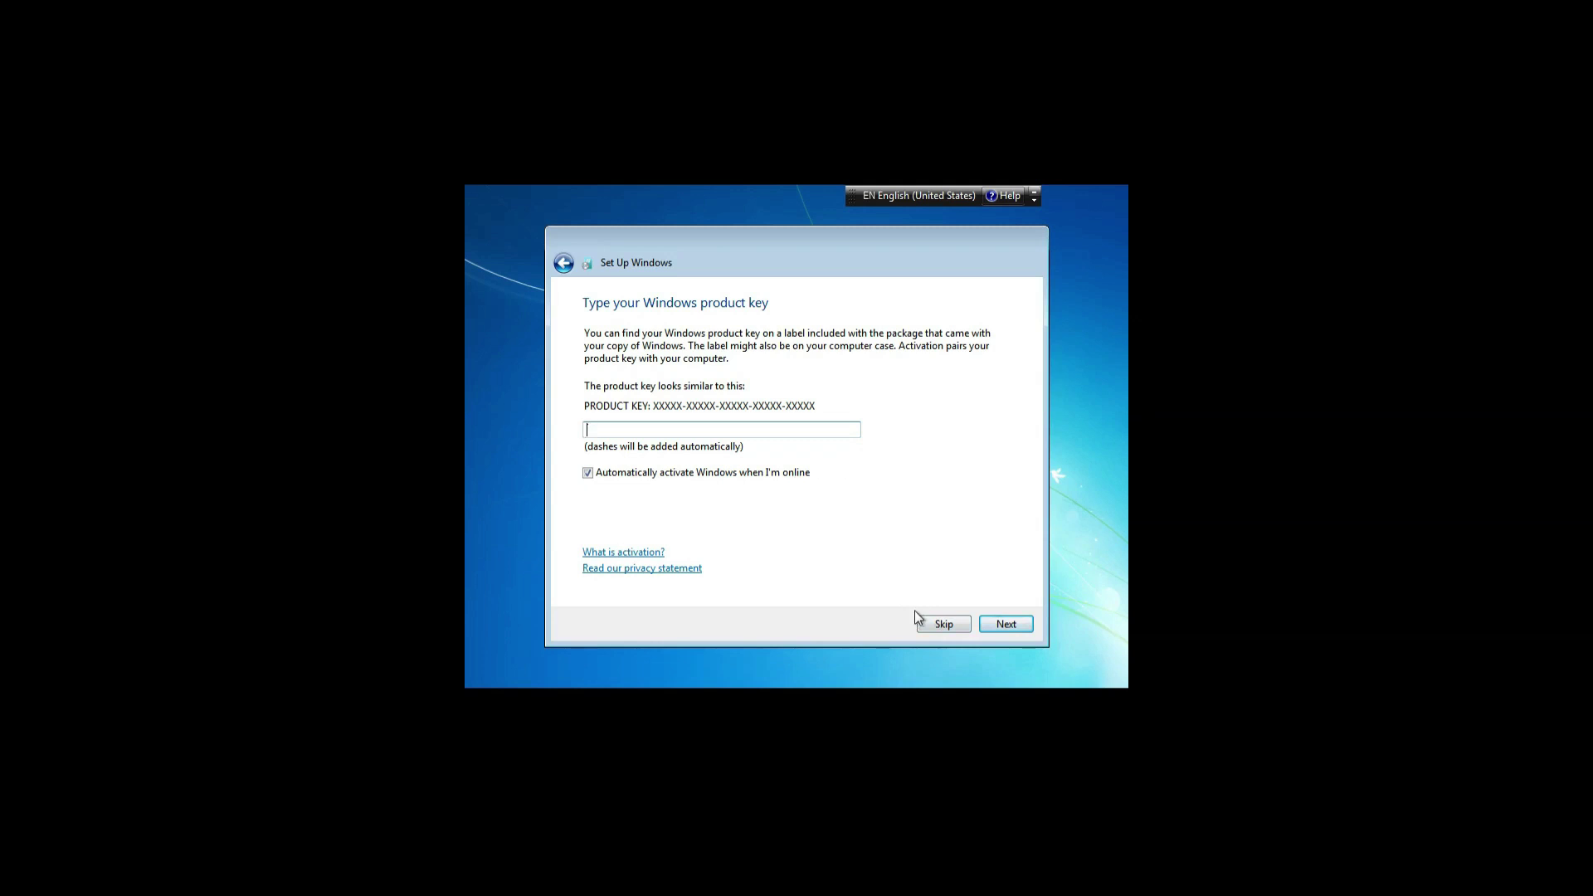
- Skip the Windows product key and use the recommended settings for protection and updates
left_click(931, 624)
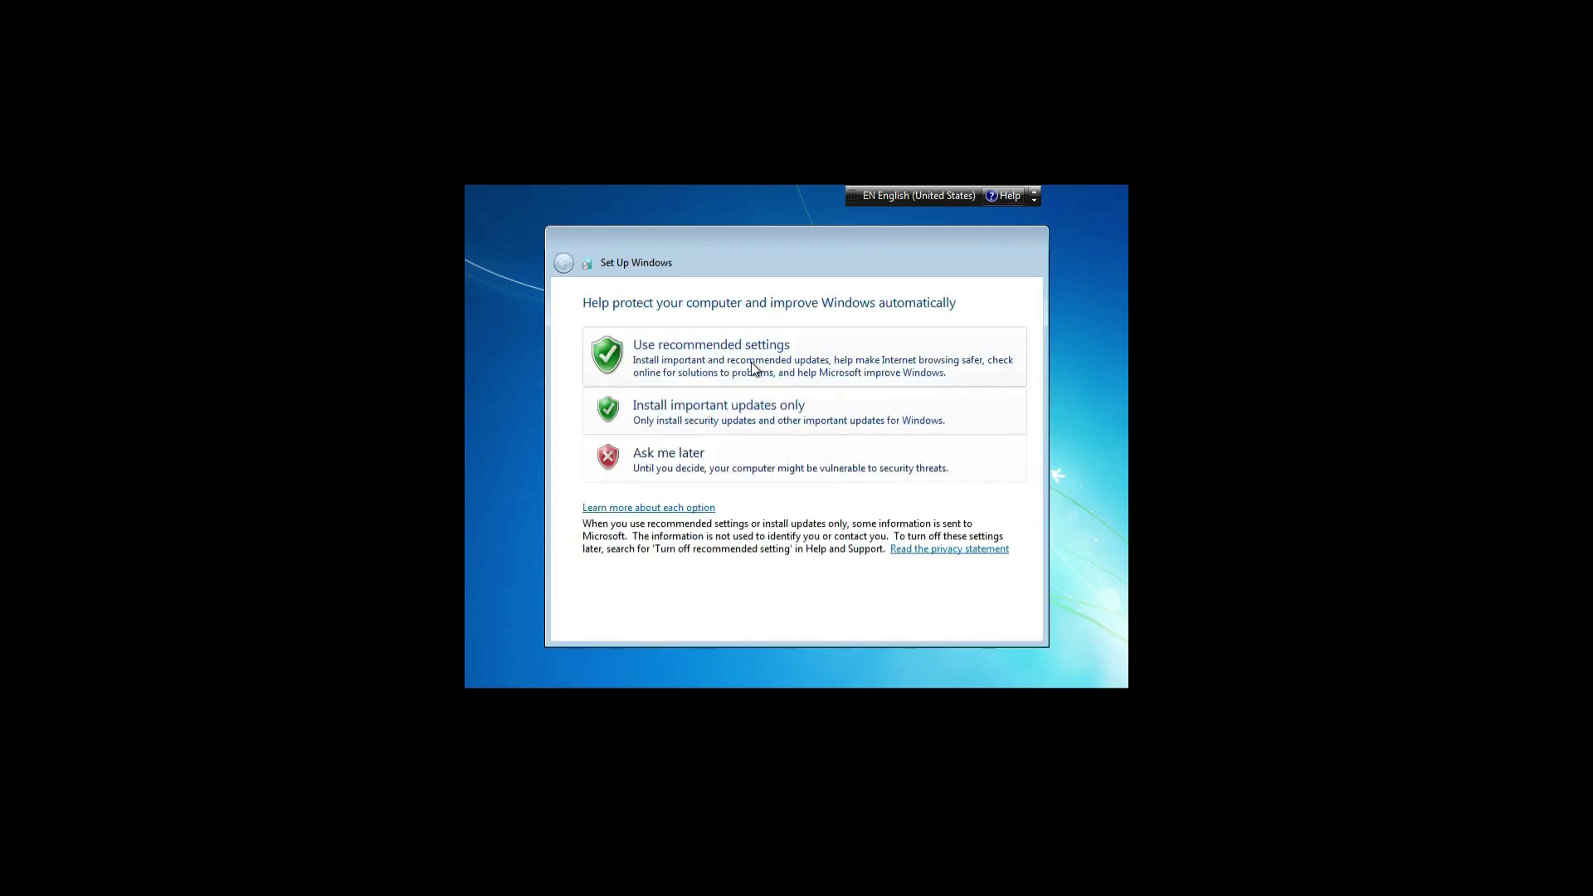
left_click(708, 365)
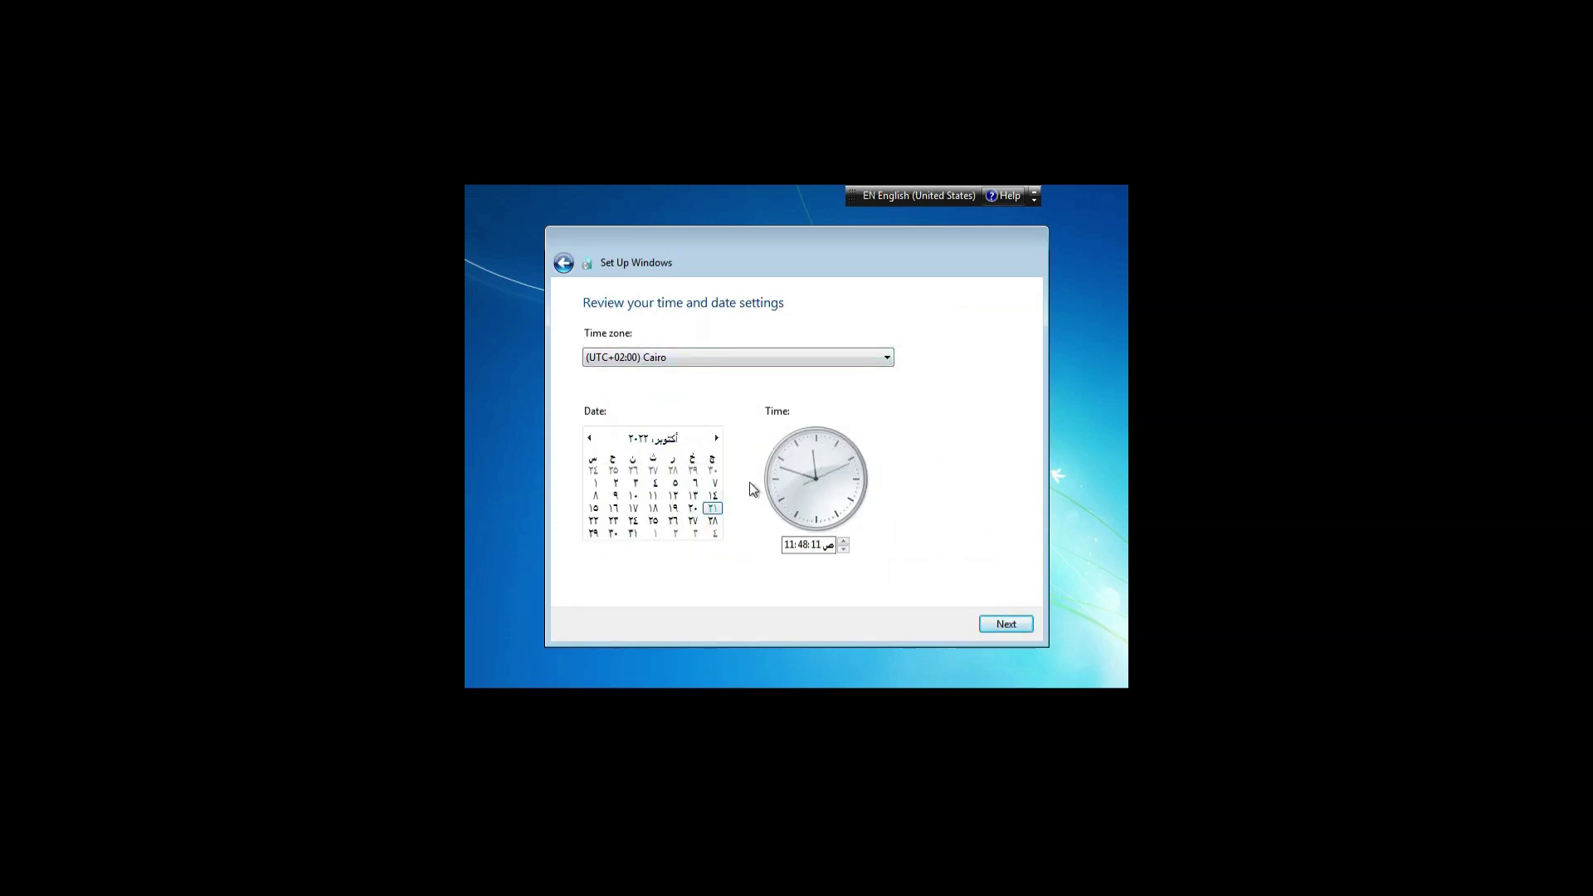
- Review the time zone list, accept the date and time settings with (UTC+02:00) Cairo, and set the location to Home network
left_click(688, 352)
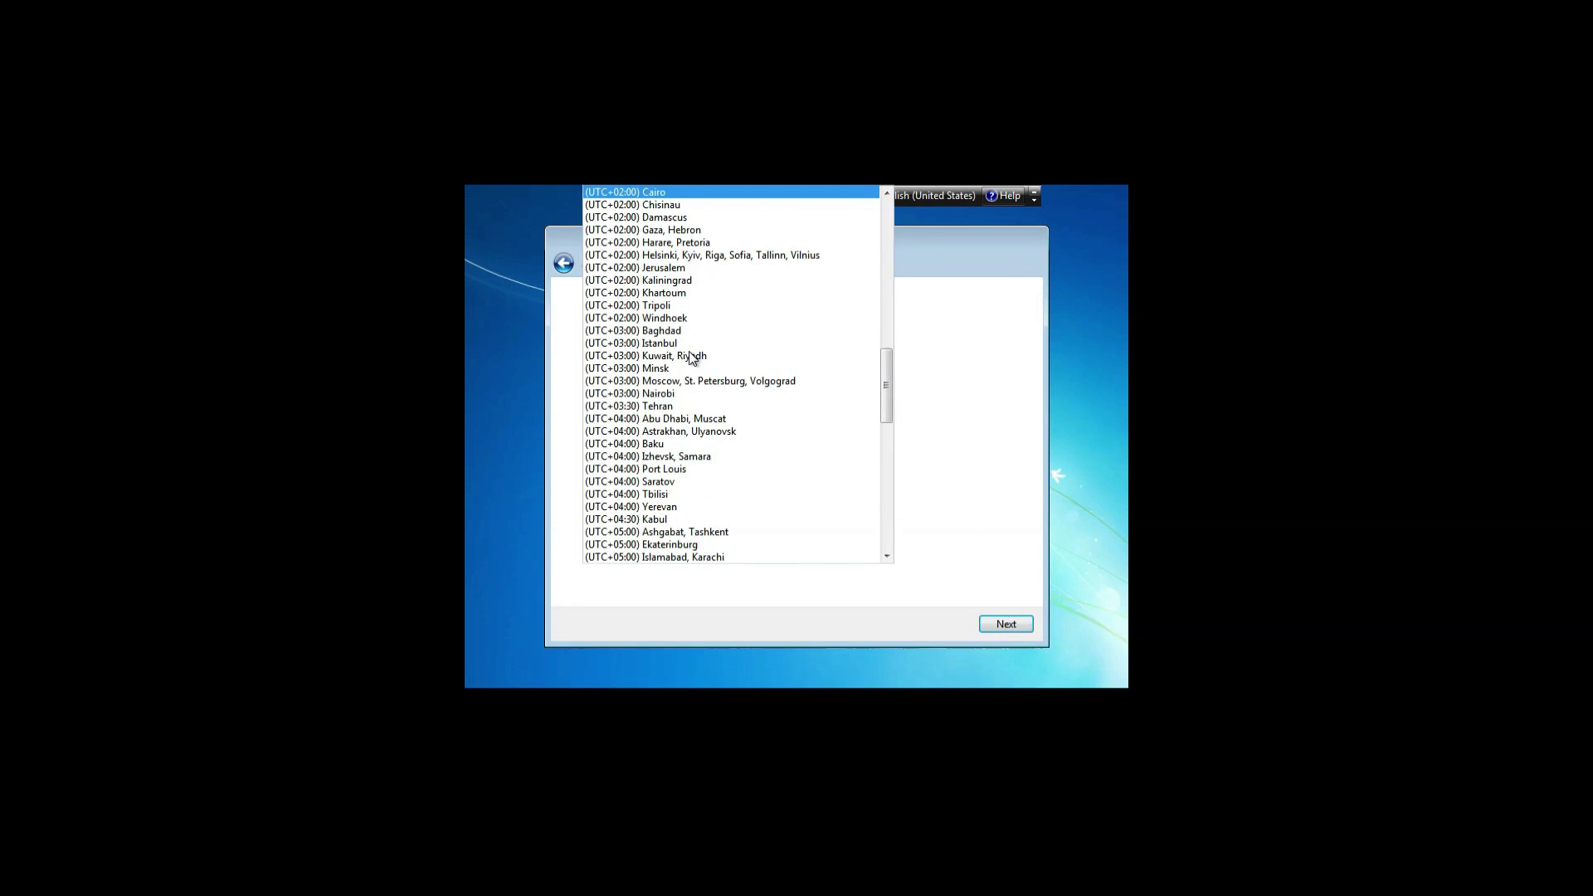
left_click(918, 346)
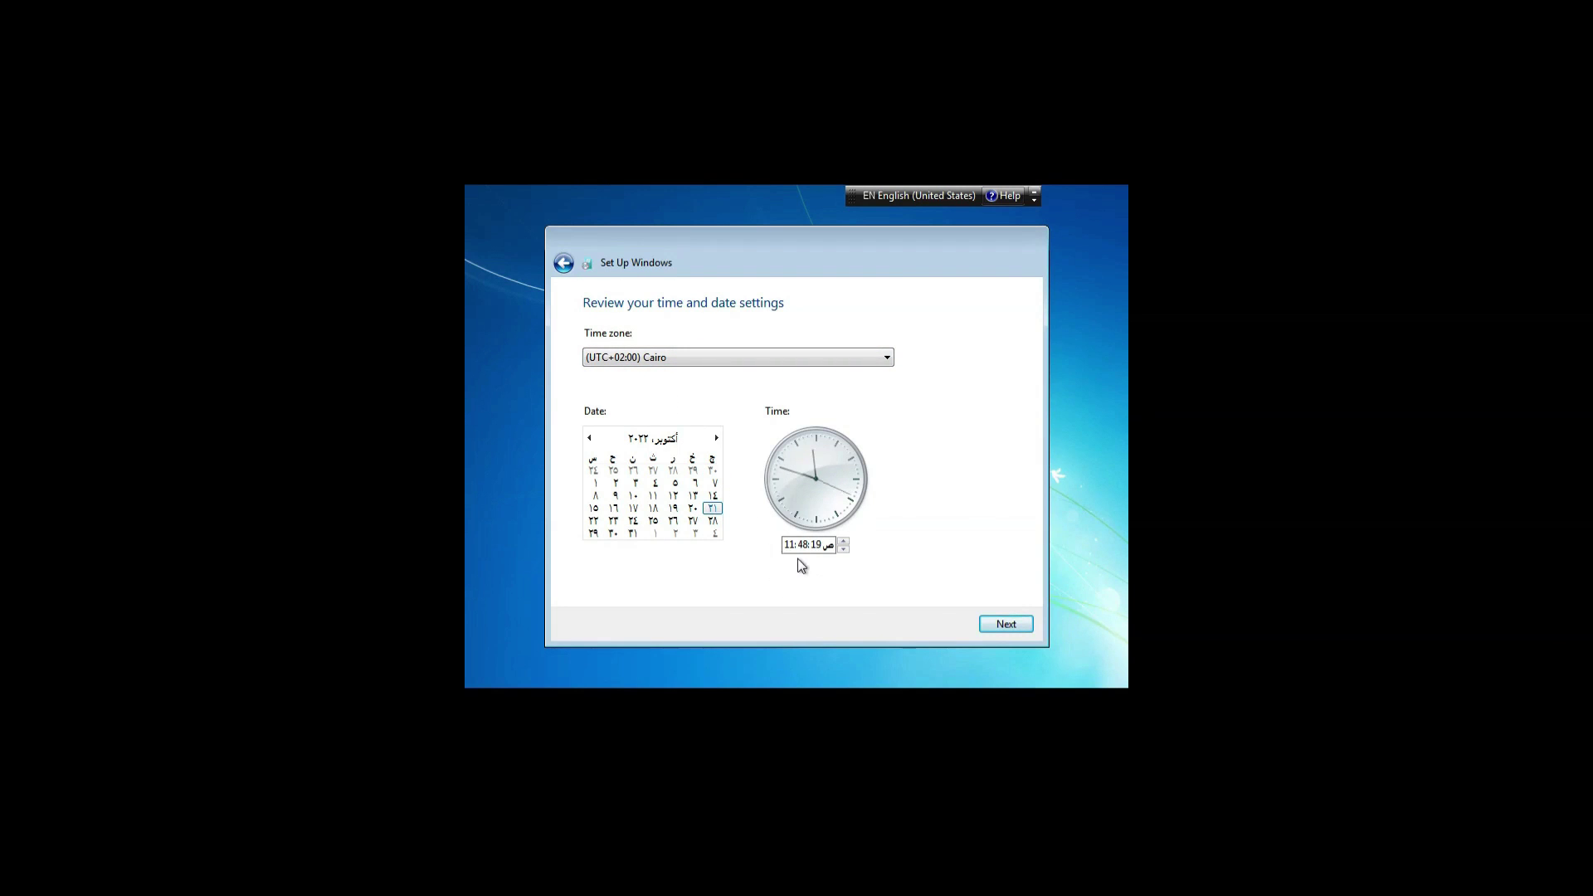
left_click(986, 630)
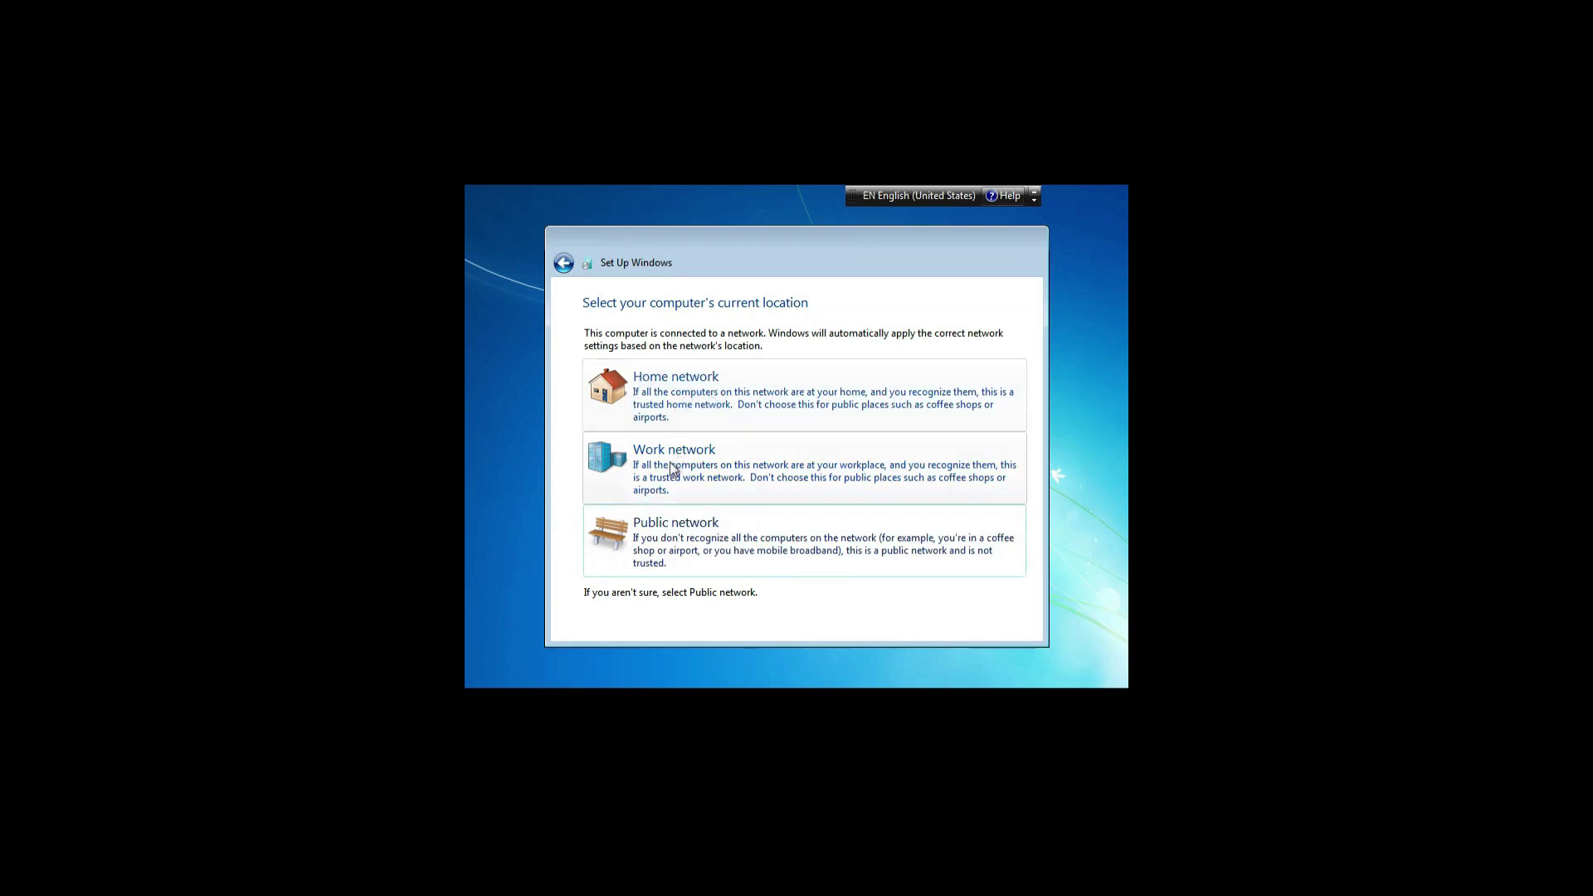
left_click(676, 395)
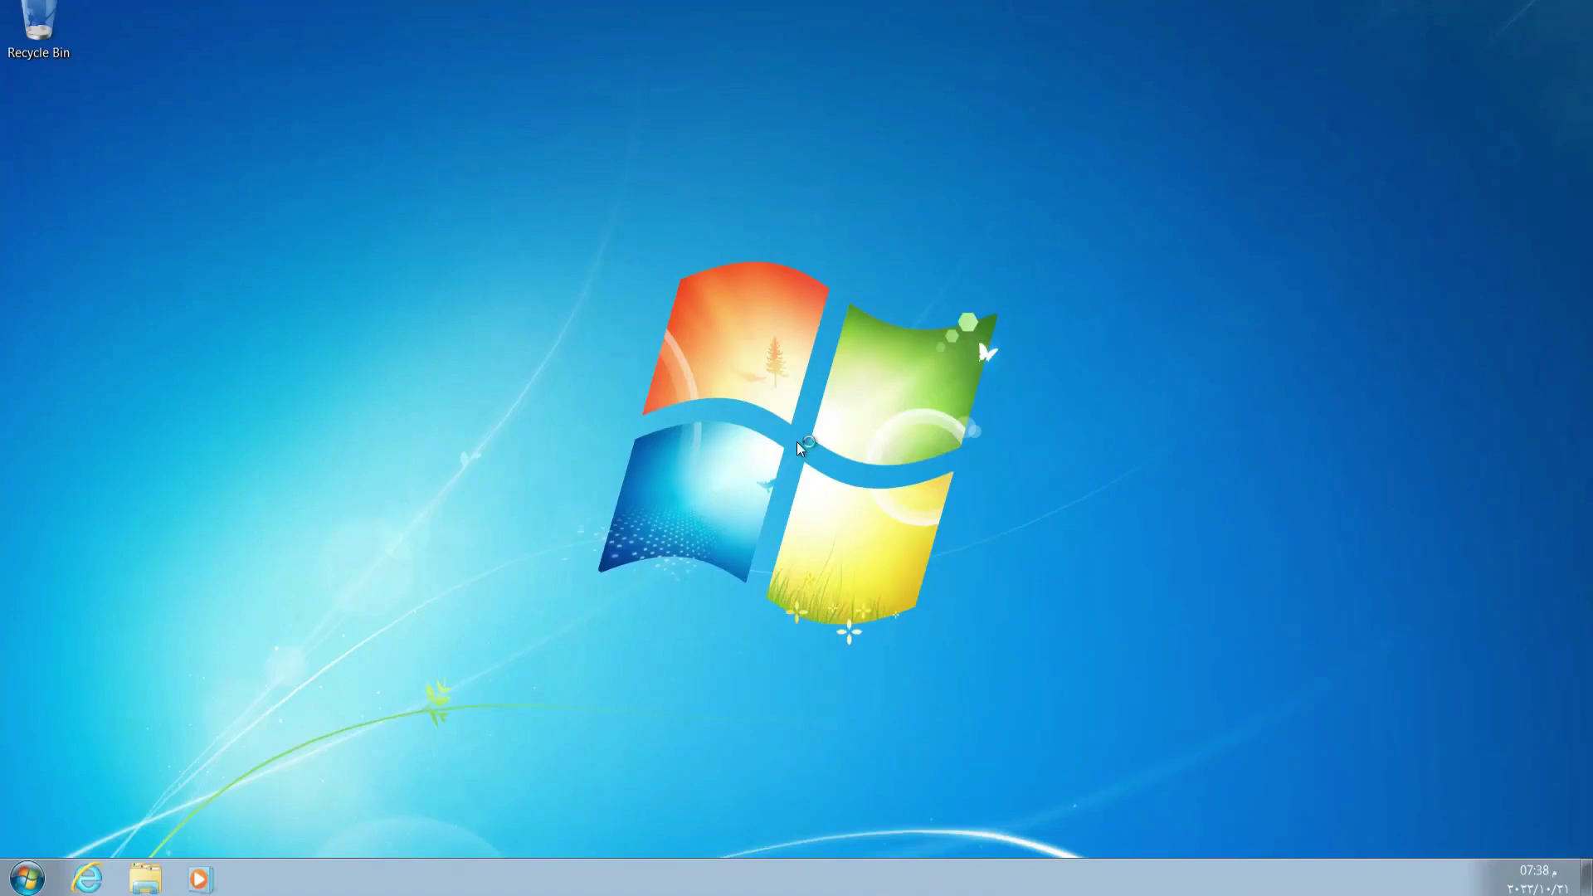
- Look over the Start menu of the new installation and open Windows Explorer at the Libraries
left_click(30, 876)
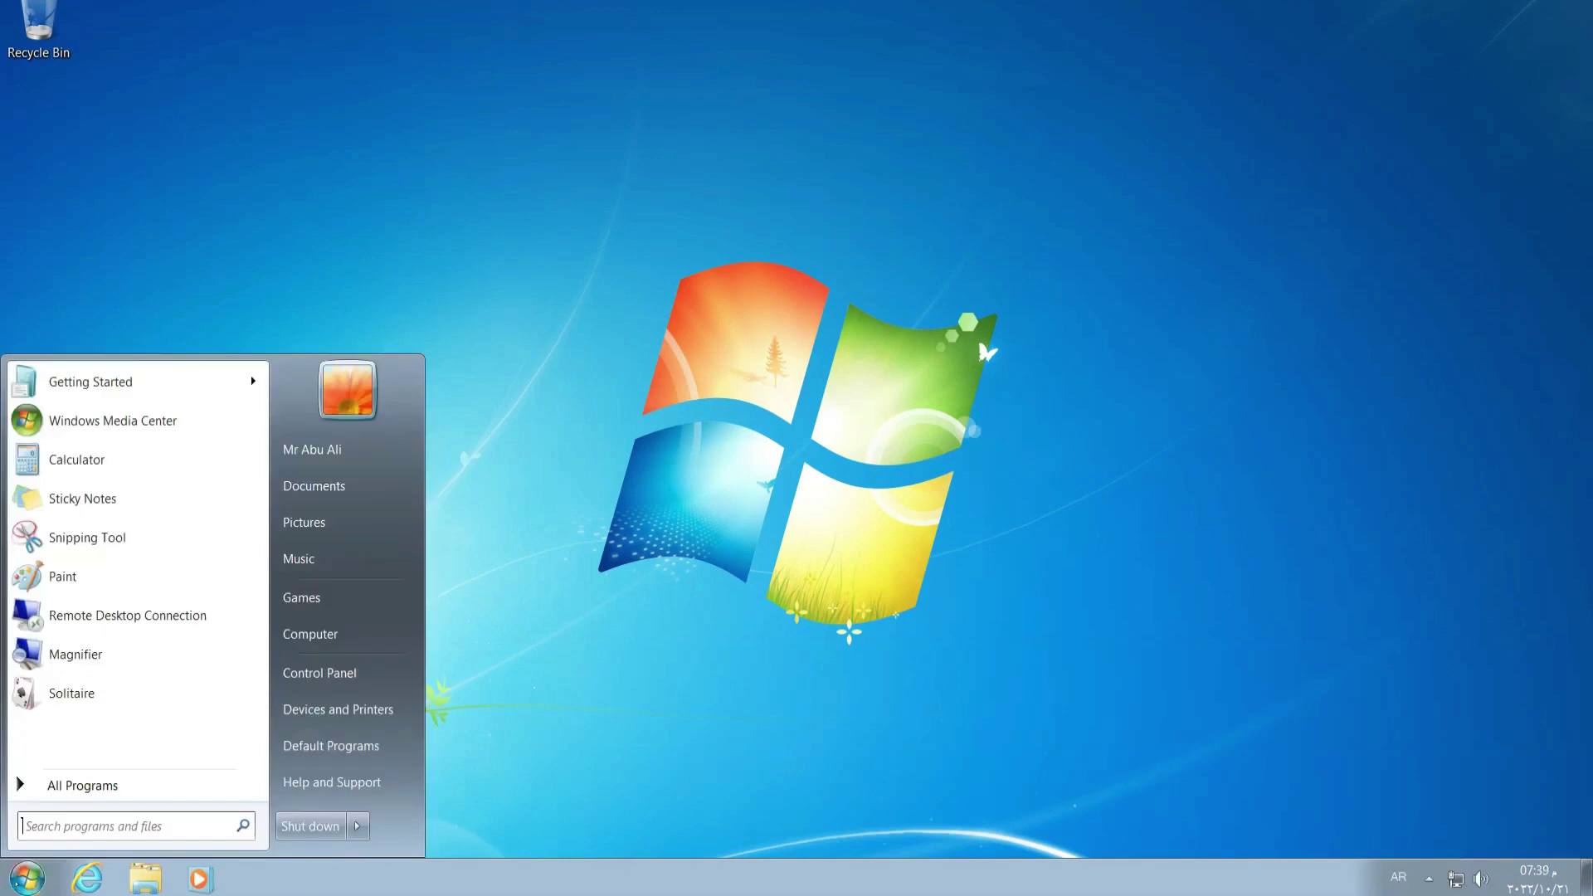
left_click(145, 877)
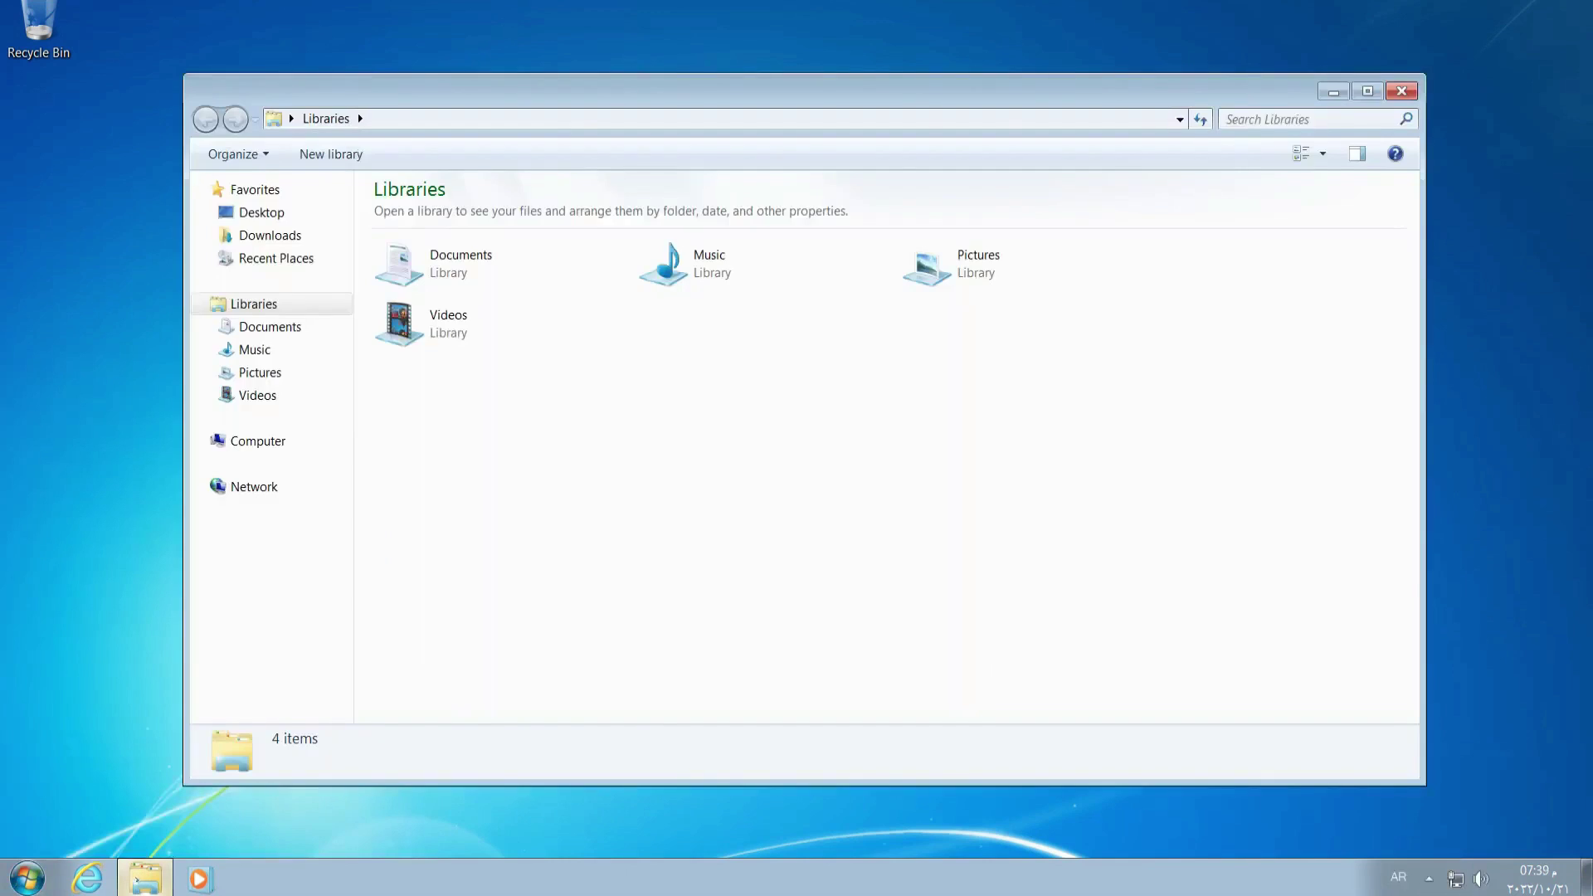